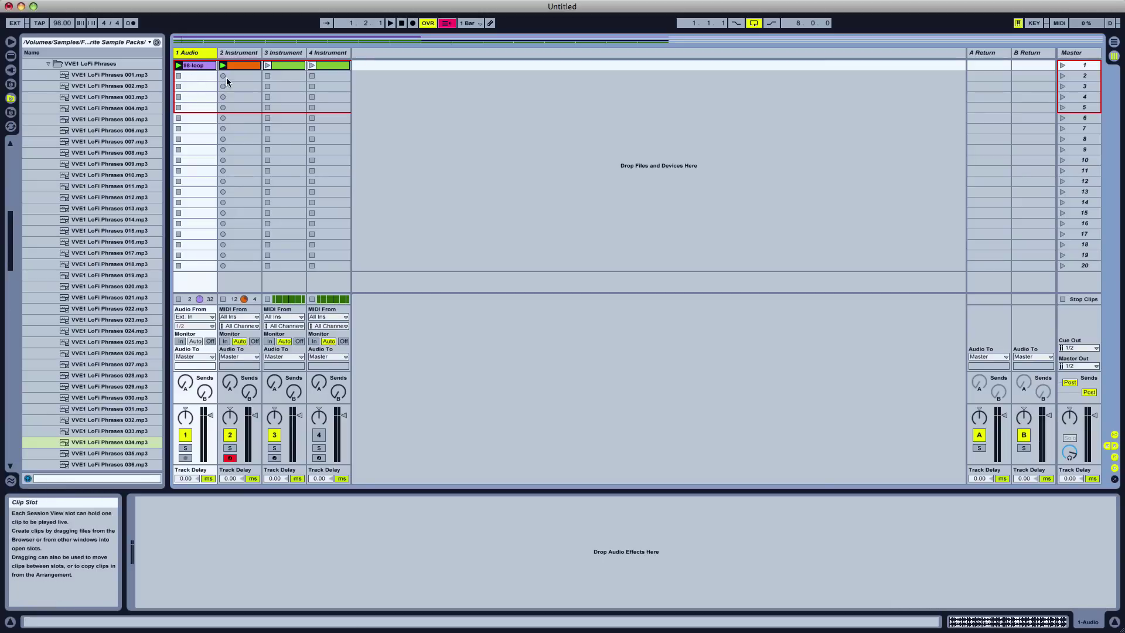
Step: Stop the clips on the first two tracks and play the 98-loop audio clip on its own
click(178, 75)
click(222, 299)
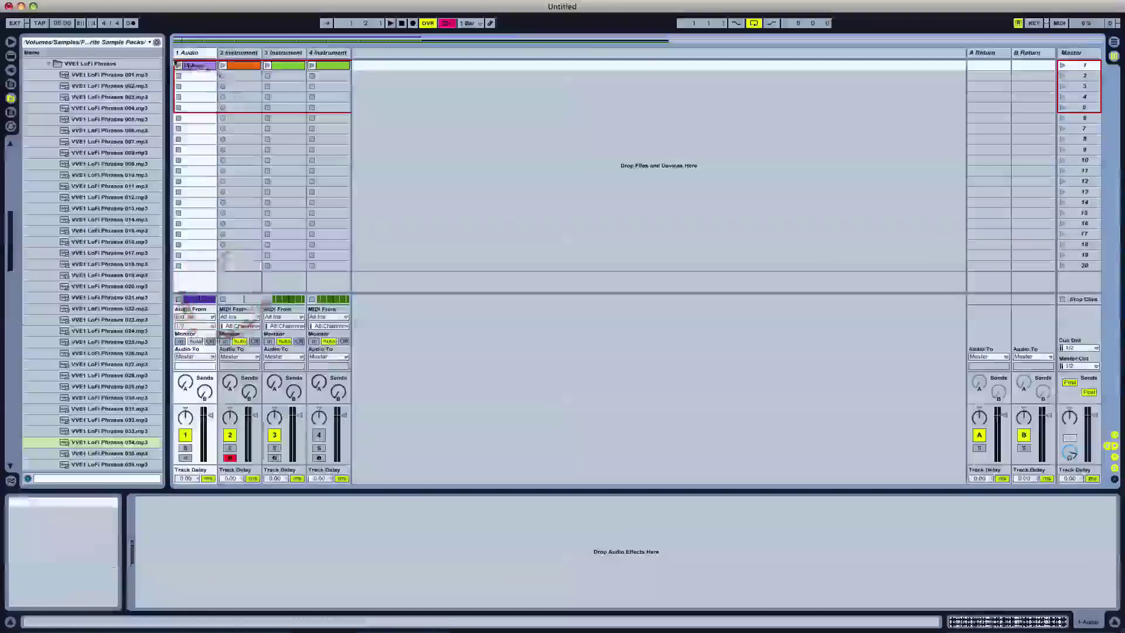
click(179, 66)
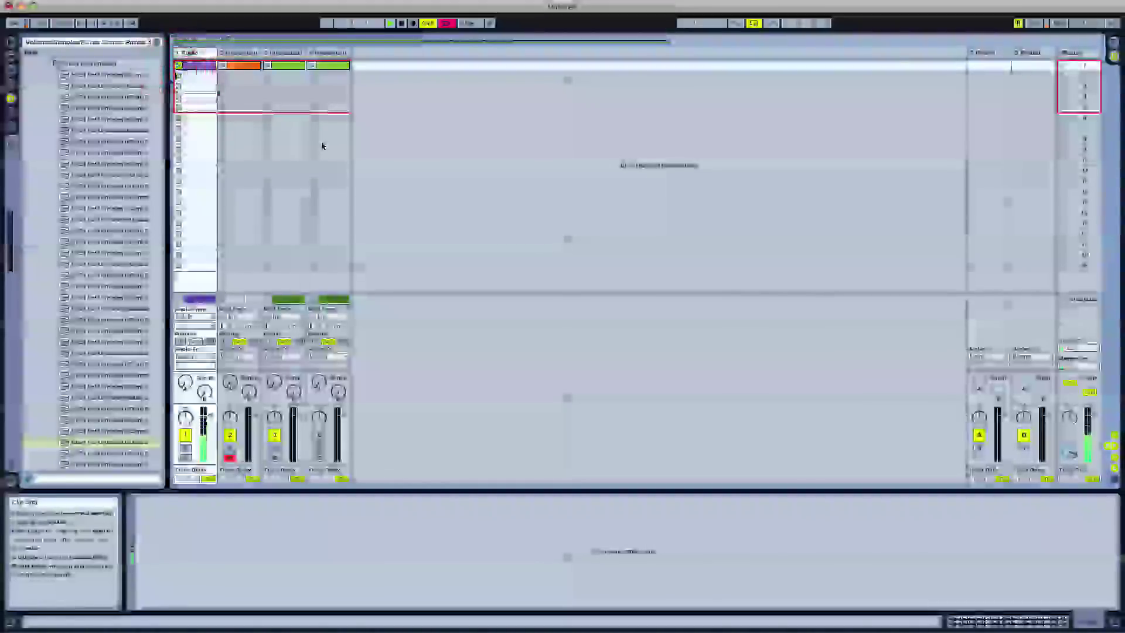
Step: Inspect the Instrument Rack and its sampler loop setting on the 2 Instrument track, along with the sample VVE1 LoFi Phrases 034.mp3
click(240, 53)
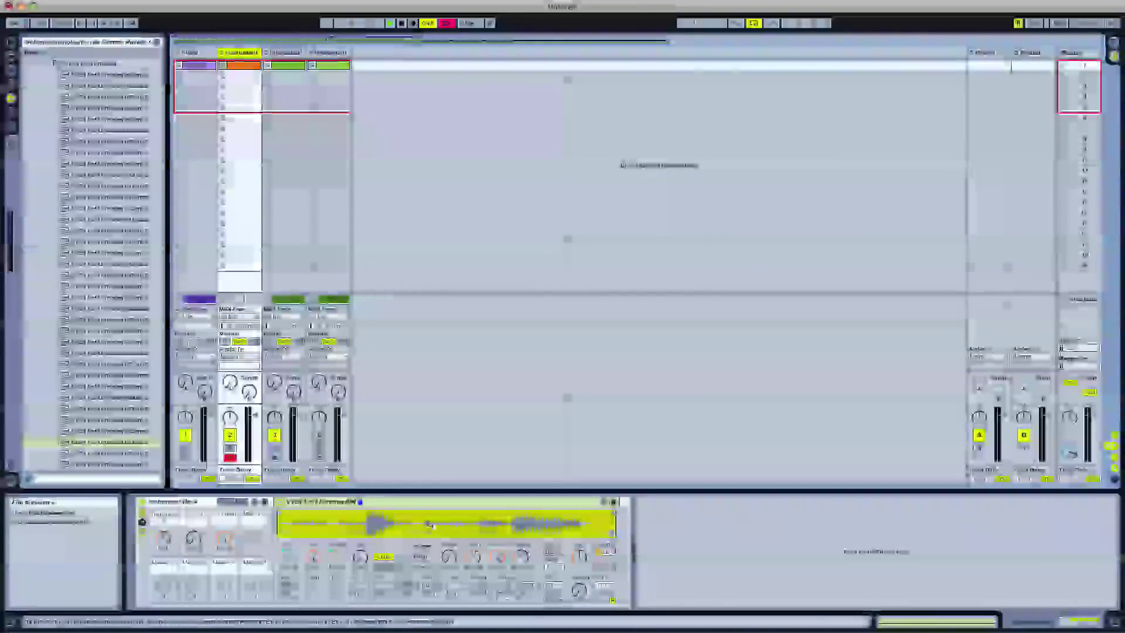
click(65, 444)
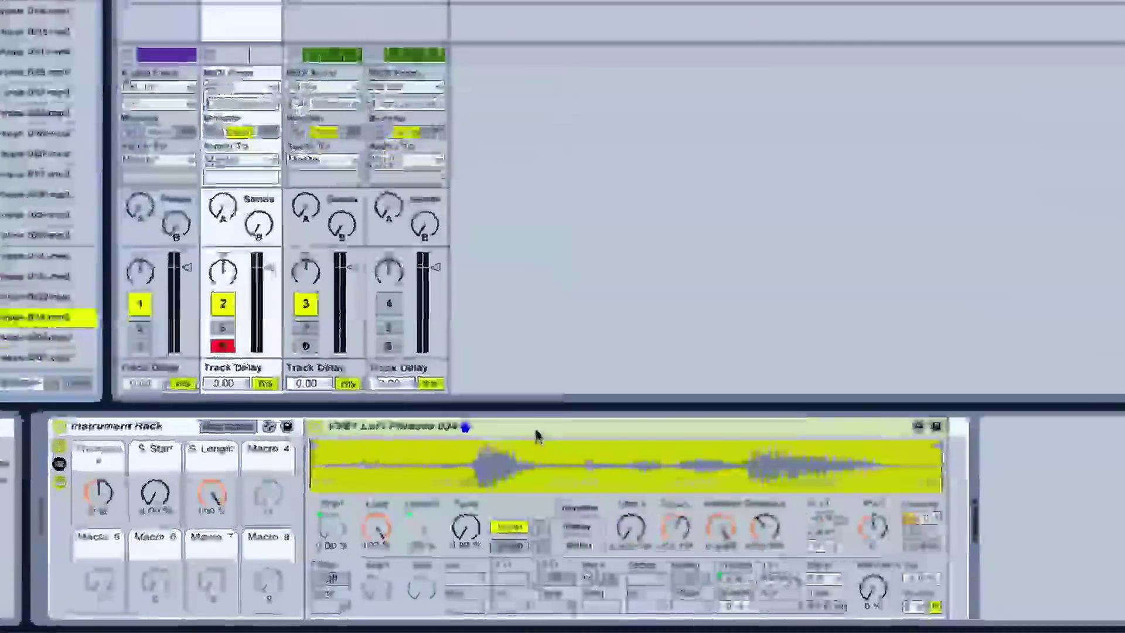
right_click(535, 429)
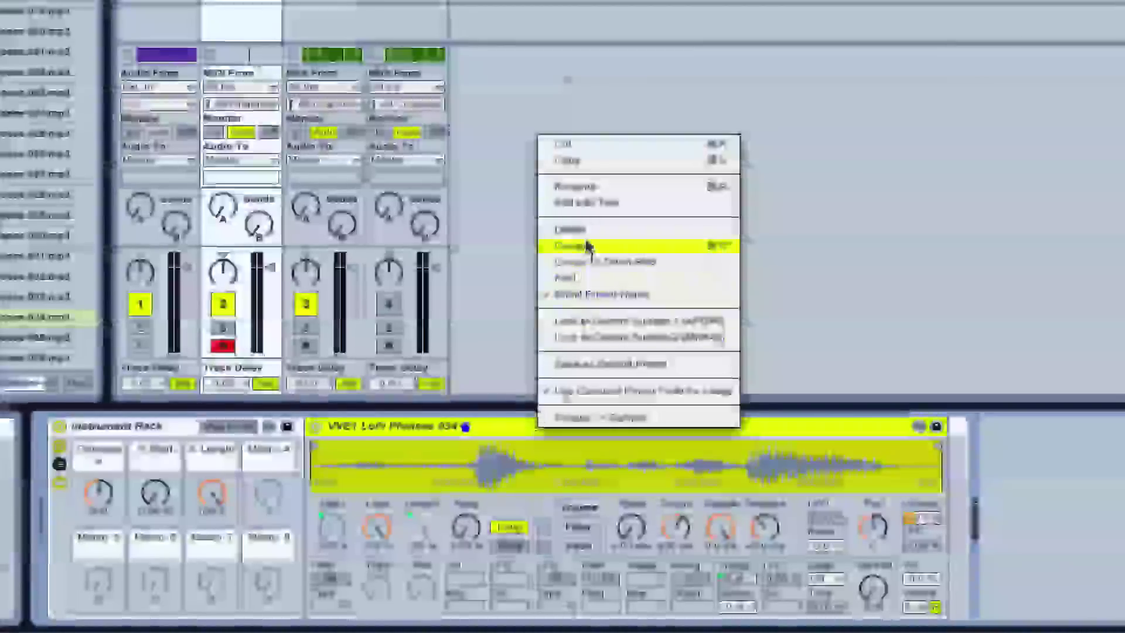
click(427, 428)
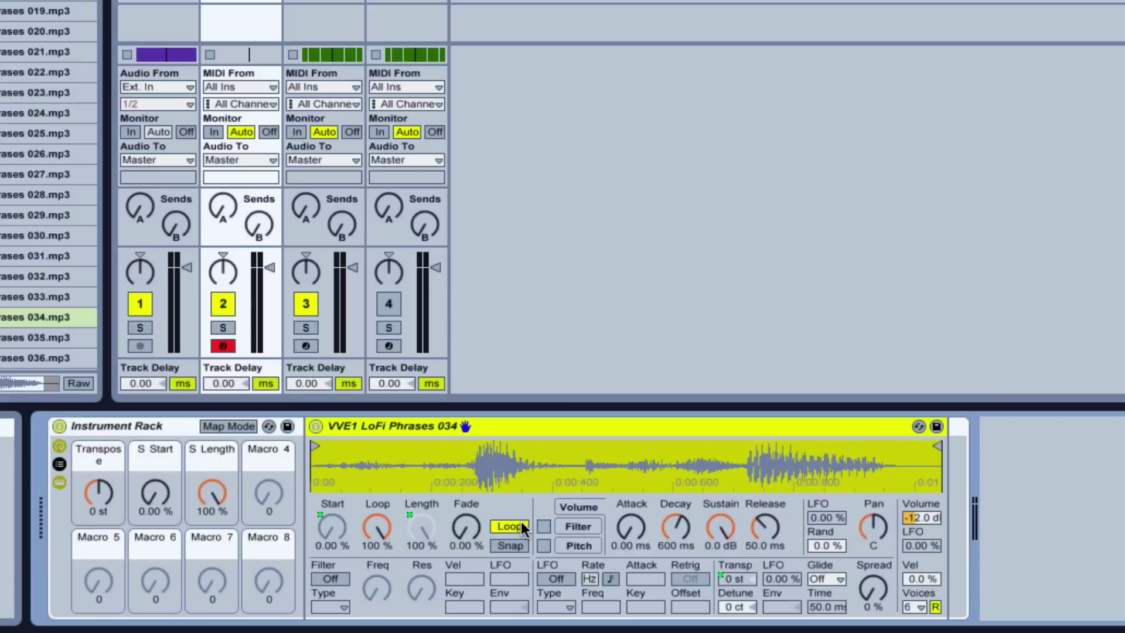
click(376, 530)
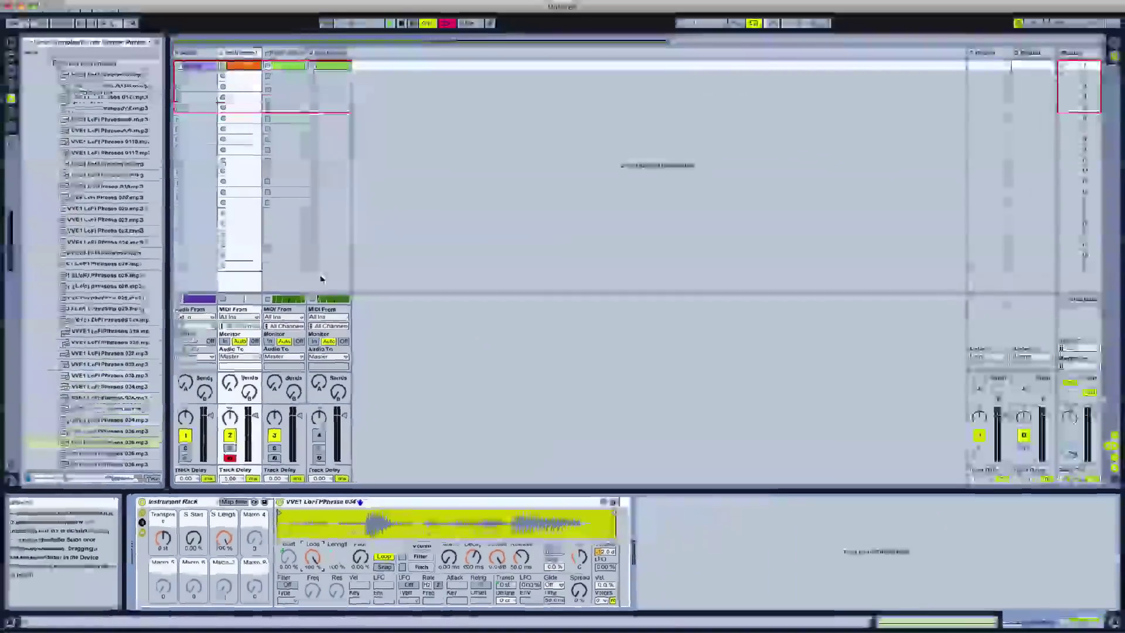
Step: Delete the 2 Instrument track that holds the orange clip
click(246, 52)
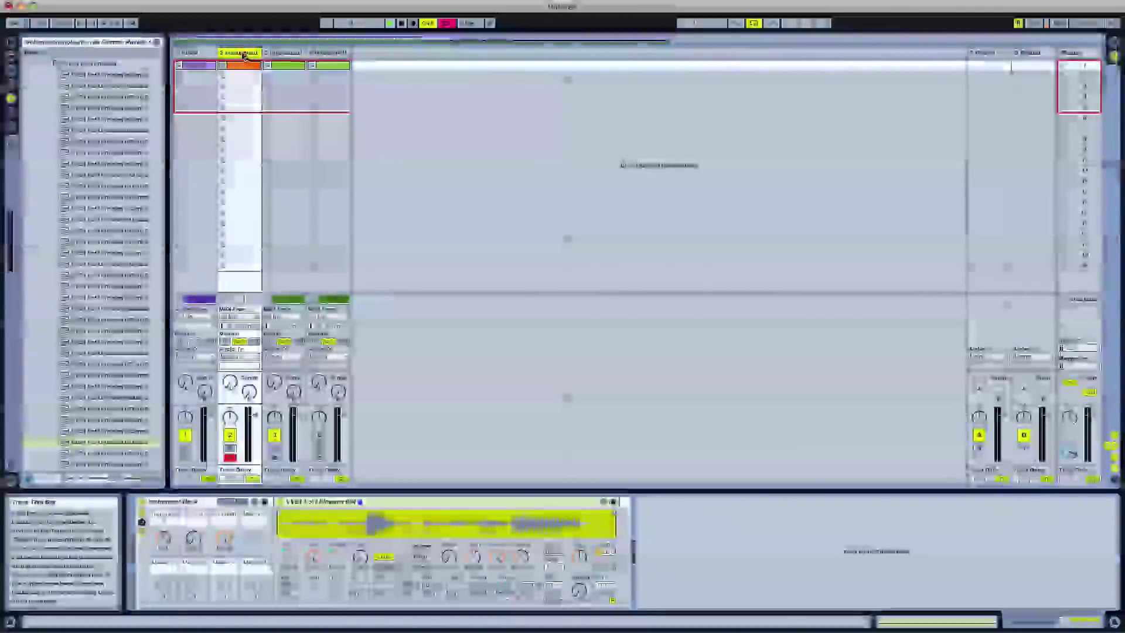
right_click(242, 54)
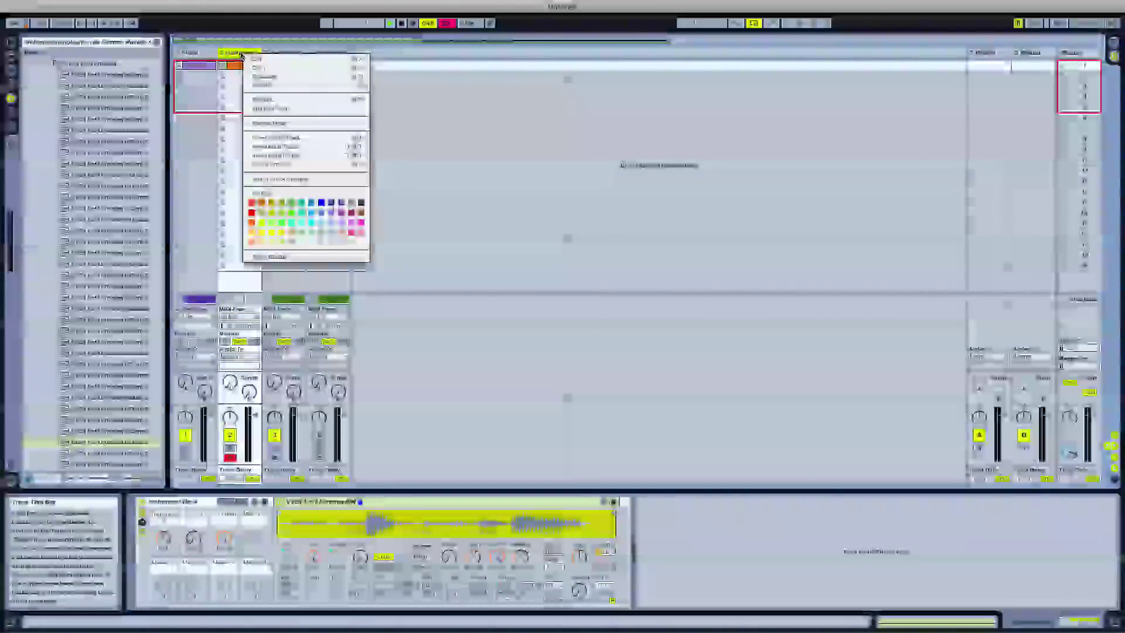
click(269, 85)
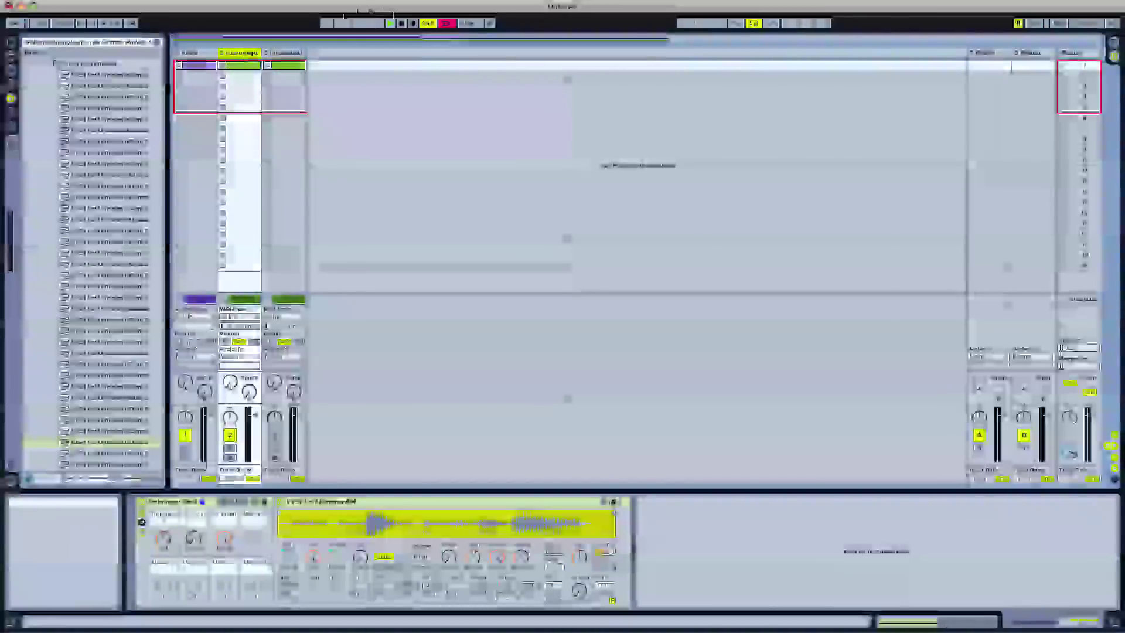
Step: Stop playback and restore the arrangement's clips and automation in the Arrangement View
click(395, 51)
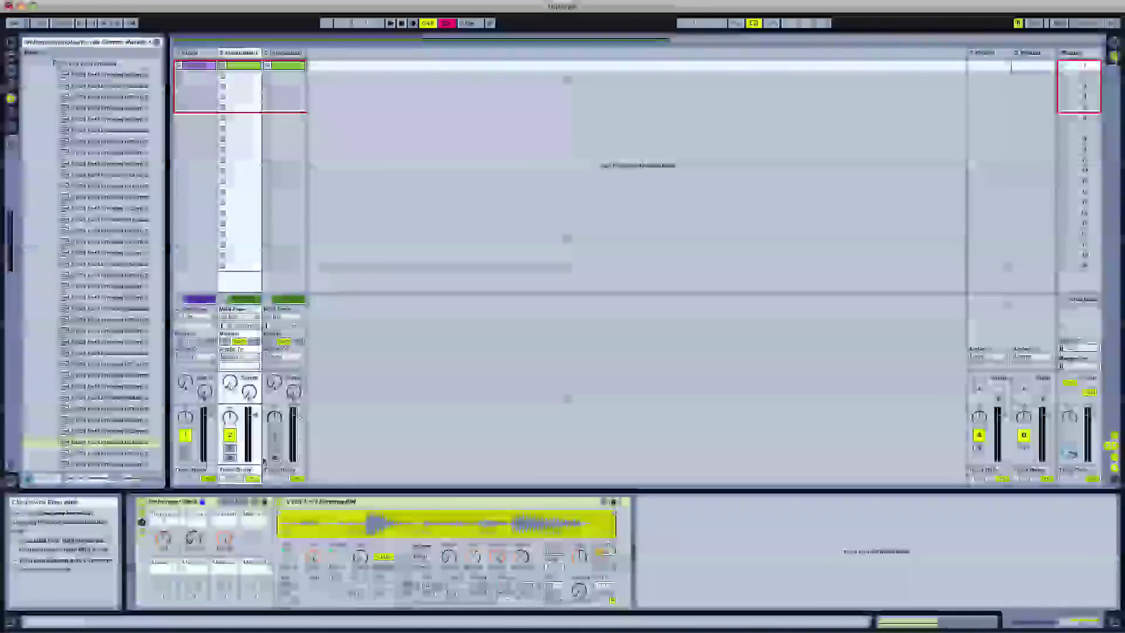
key(Tab)
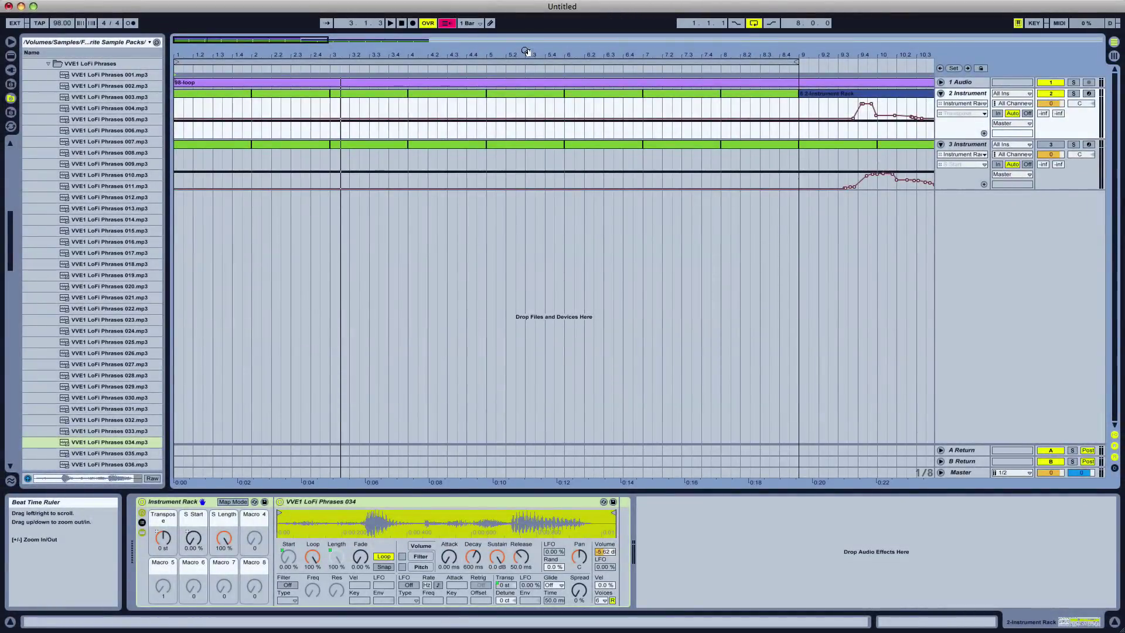
mouse_move(525, 52)
mouse_down()
mouse_move(525, 41)
mouse_move(526, 56)
mouse_up()
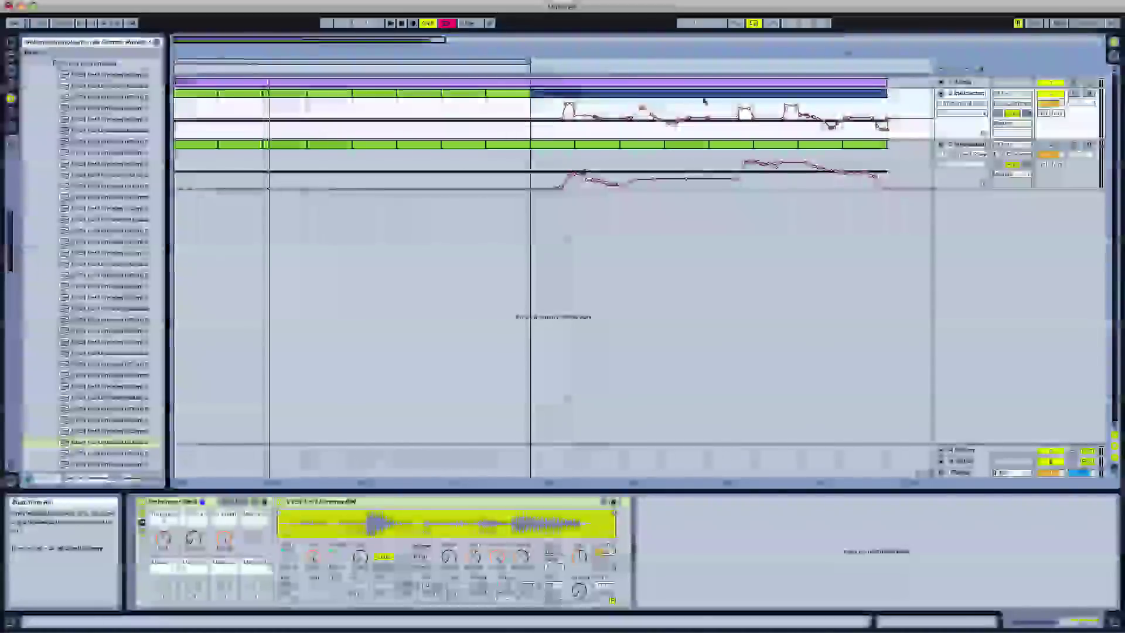
click(447, 22)
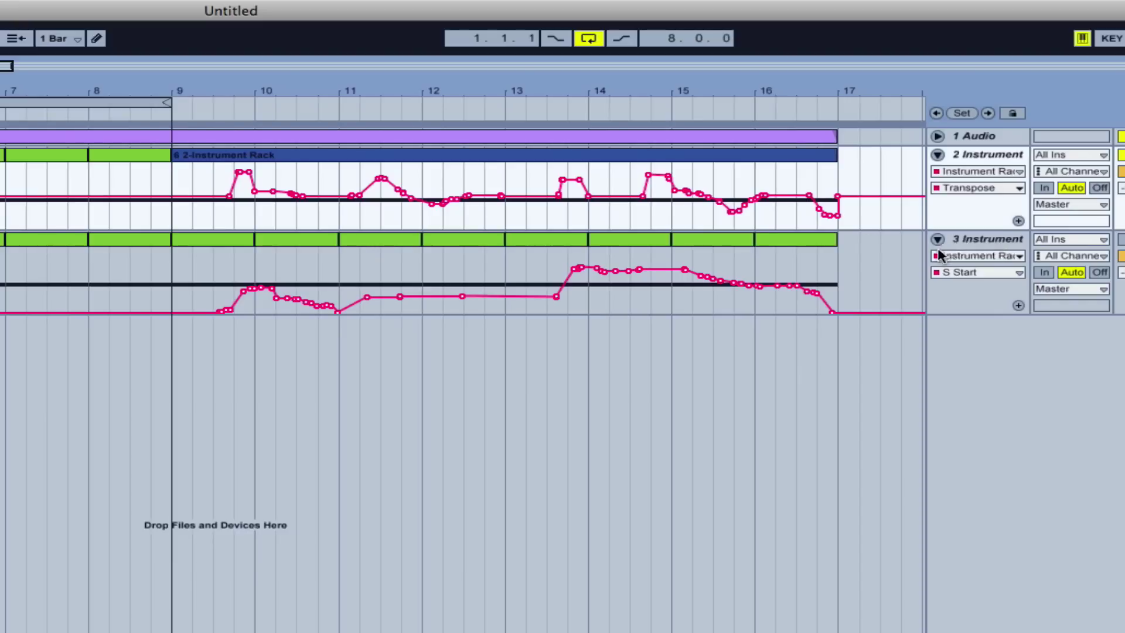
Step: Check the automation device choices of the 2 Instrument track and rename the track as transpose
click(983, 175)
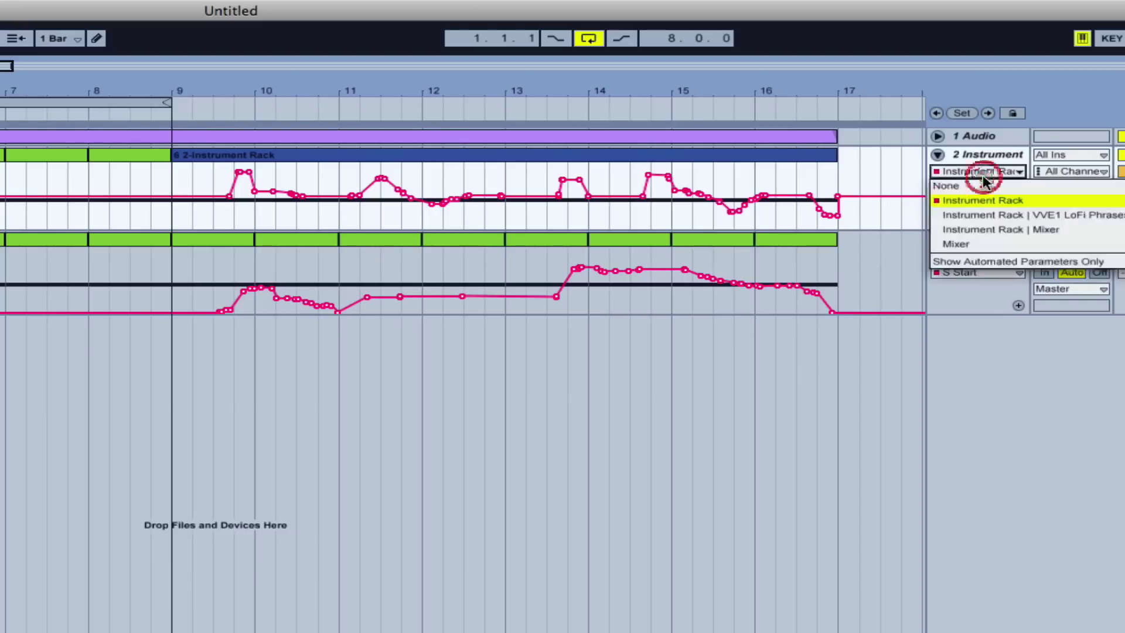
click(984, 174)
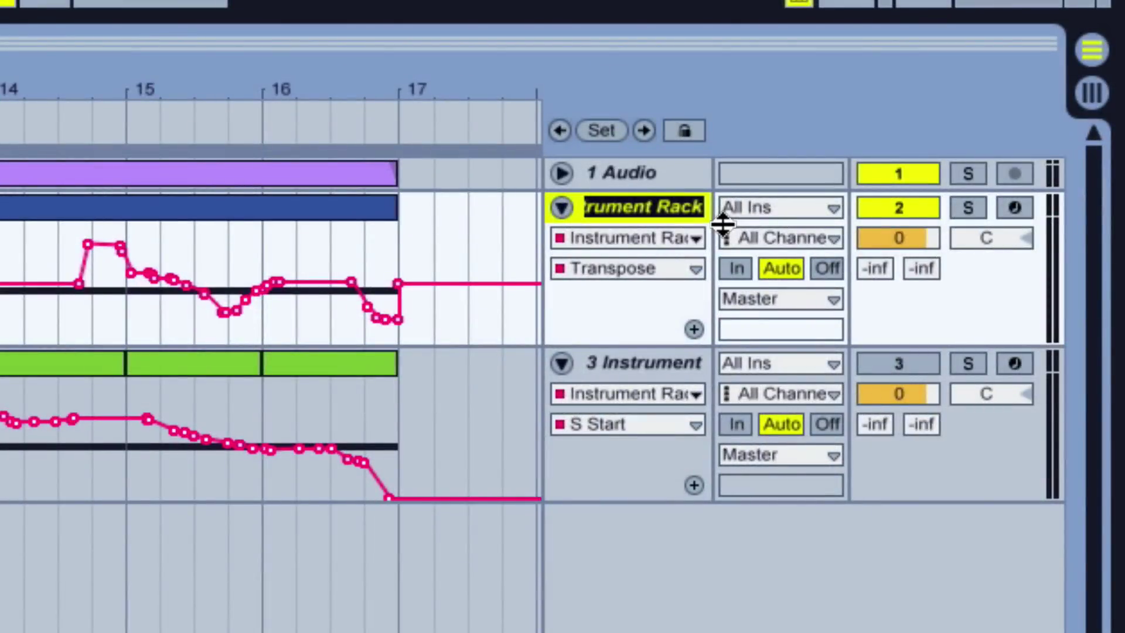
text(tra)
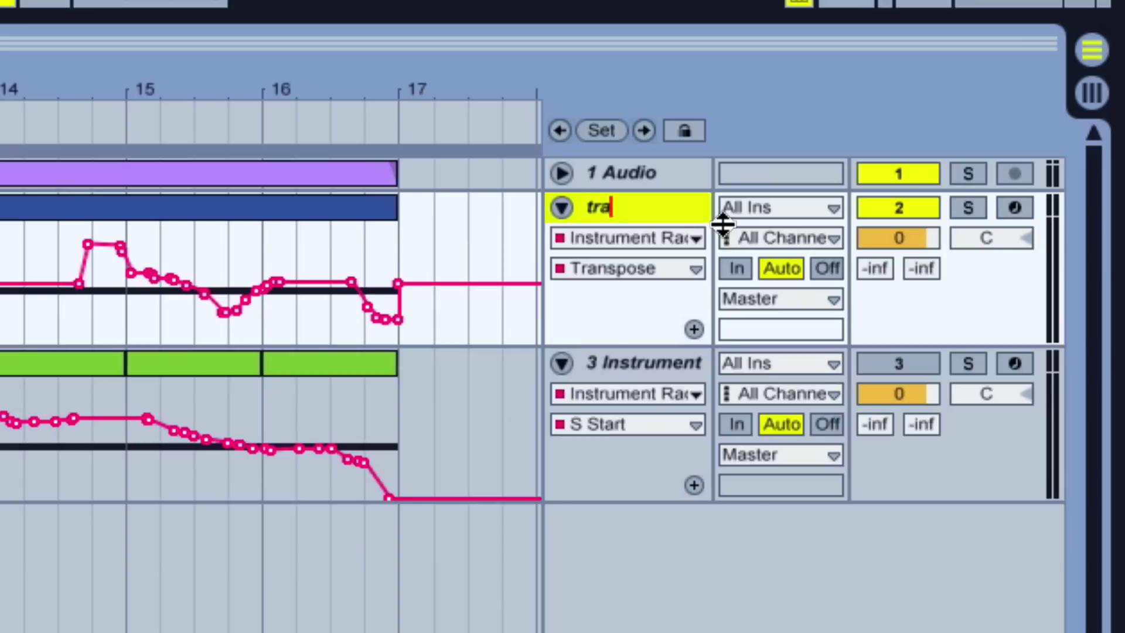
text(nspose)
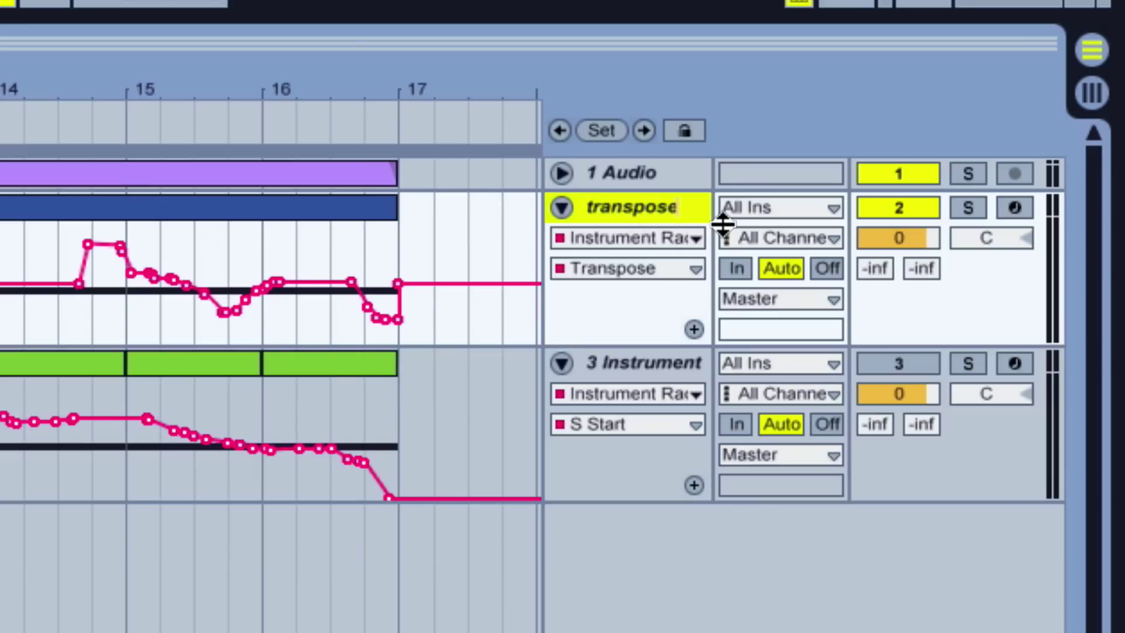
Step: Rename the 3 Instrument track as start/length
click(621, 364)
key(ctrl+r)
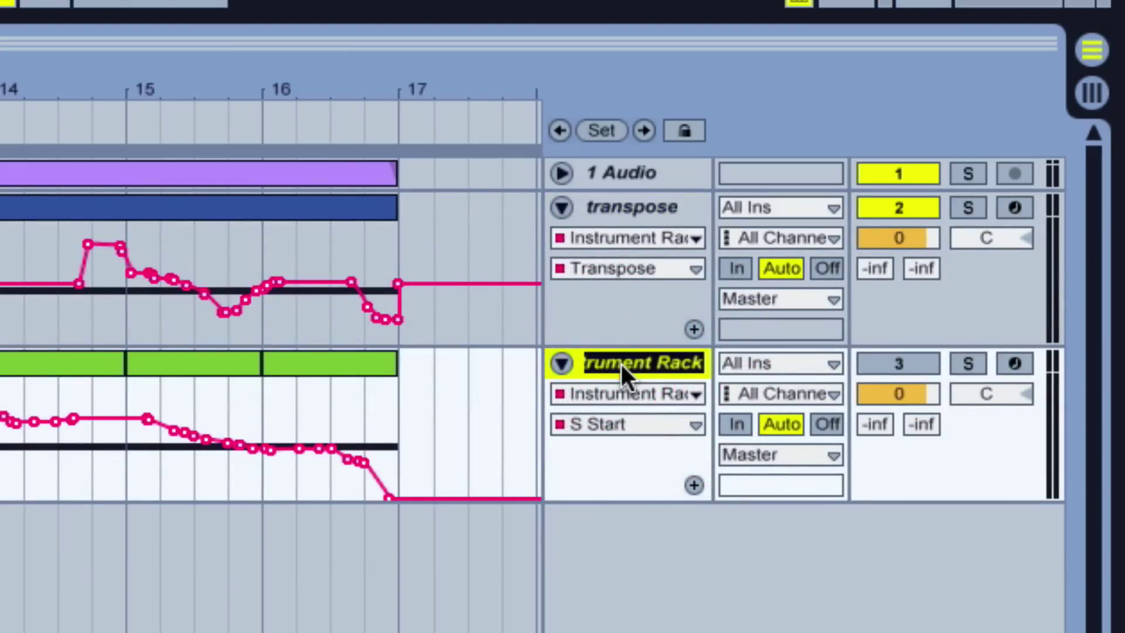
text(star)
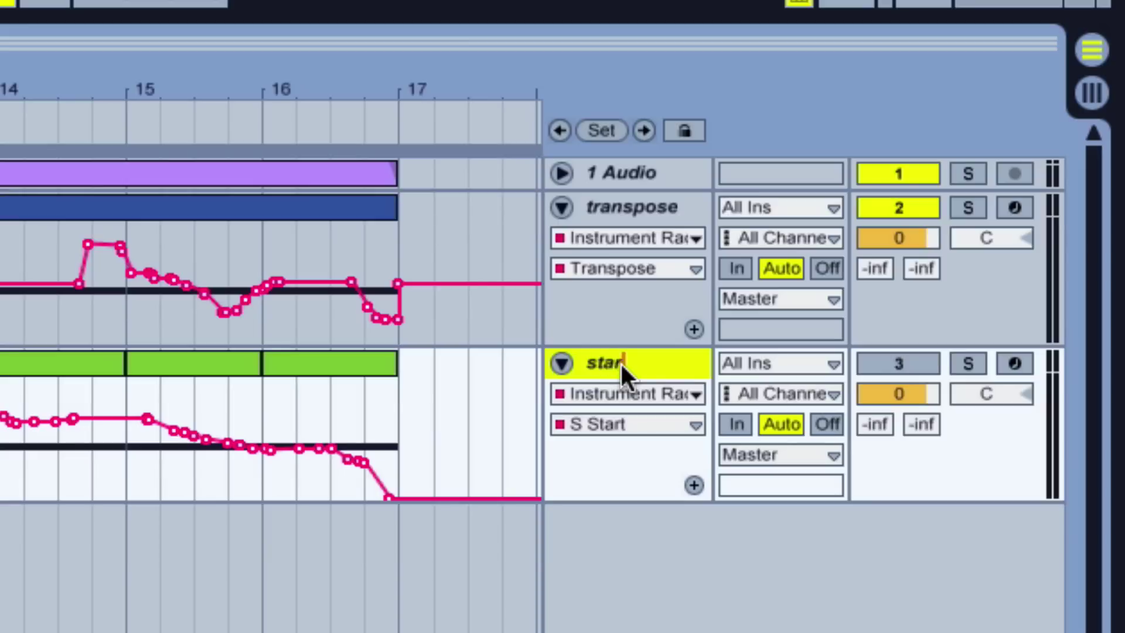
text(t/length)
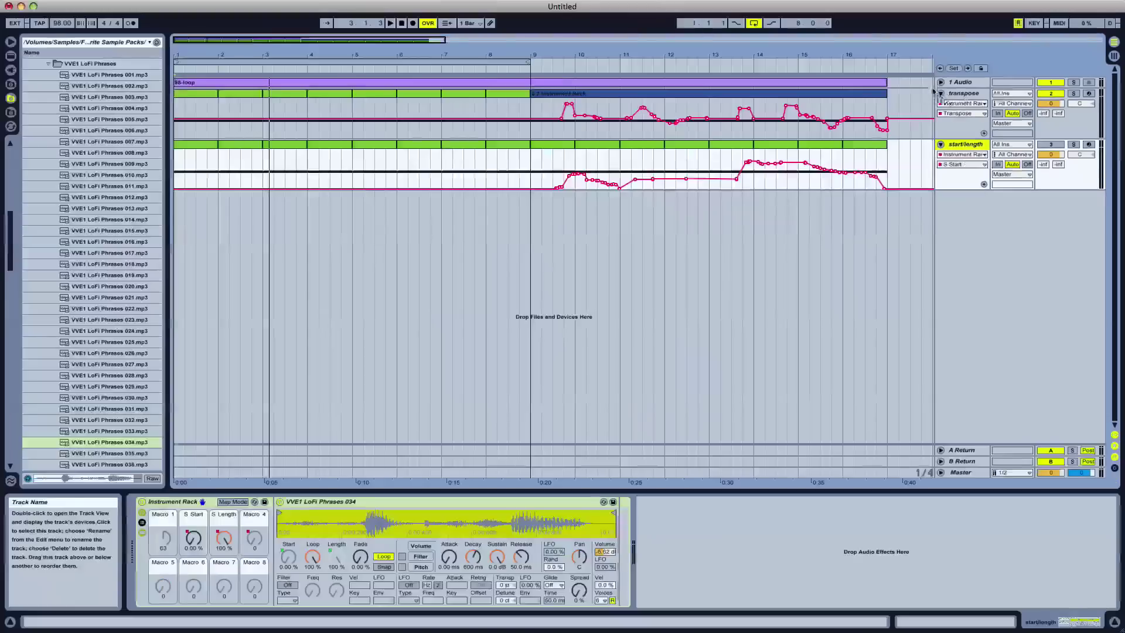
click(941, 82)
click(940, 82)
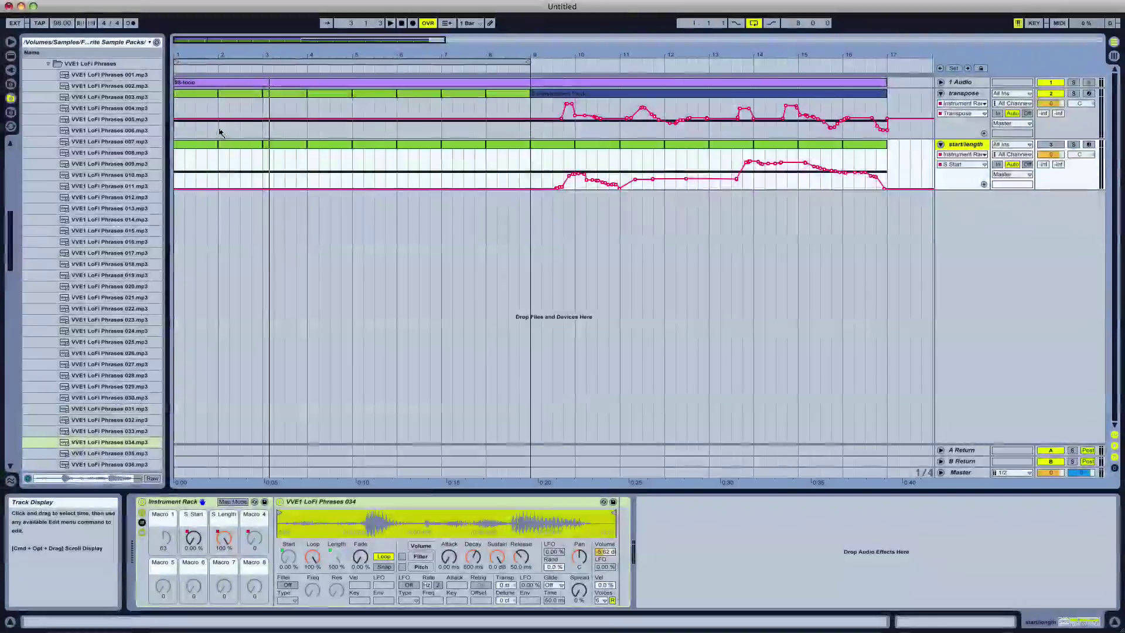
Step: On the transpose track, raise the Transpose automation across bar 2 and lower it slightly across bar 3
click(218, 119)
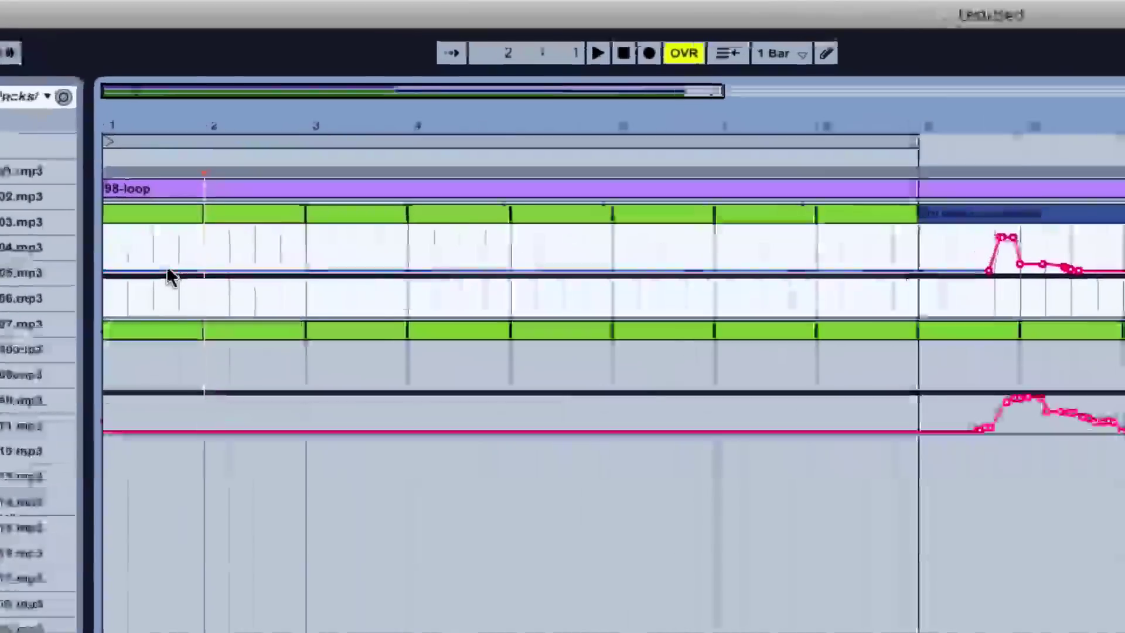
click(182, 197)
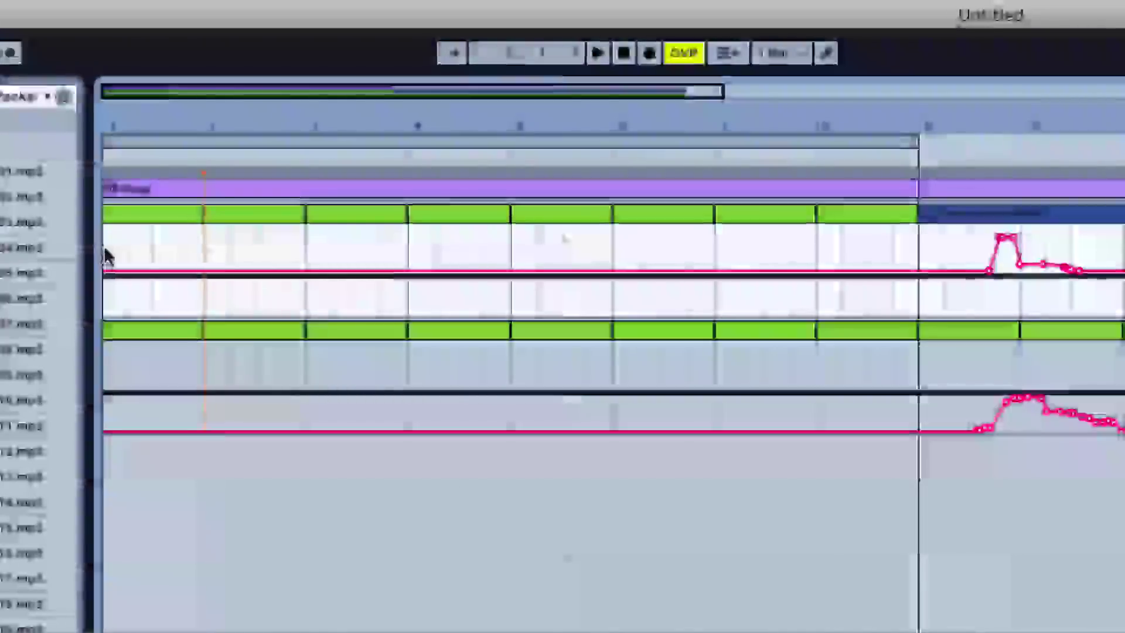
drag(103, 250, 399, 239)
drag(399, 239, 399, 237)
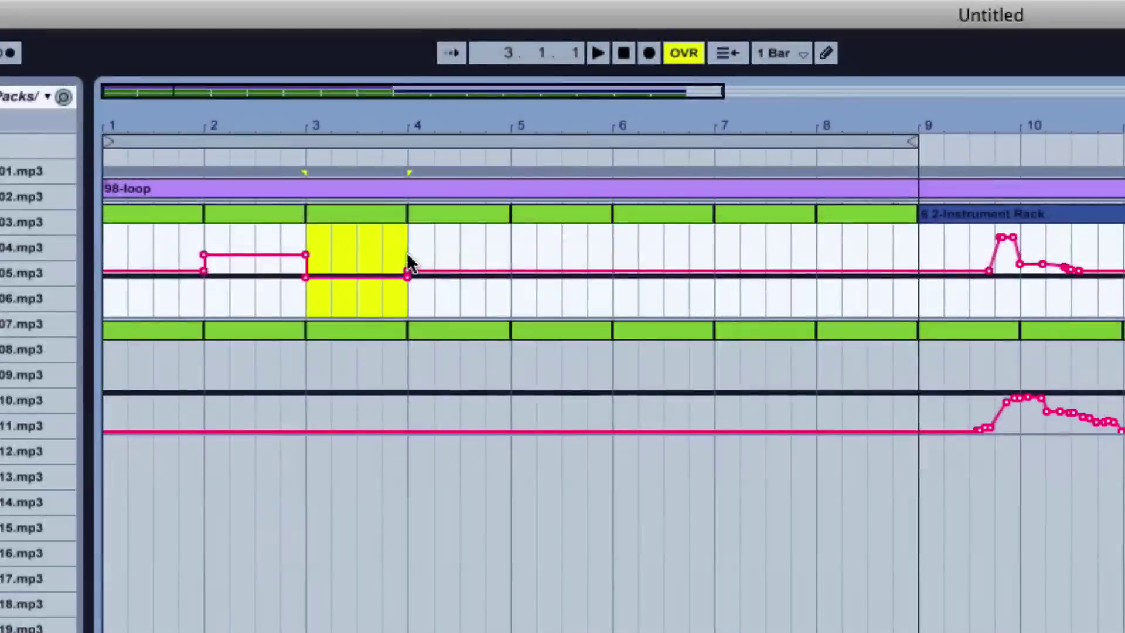
Step: Raise the Transpose automation across bar 4 above the bar 2 level and lower it across bar 6 below the centre line
click(410, 254)
drag(410, 258, 520, 254)
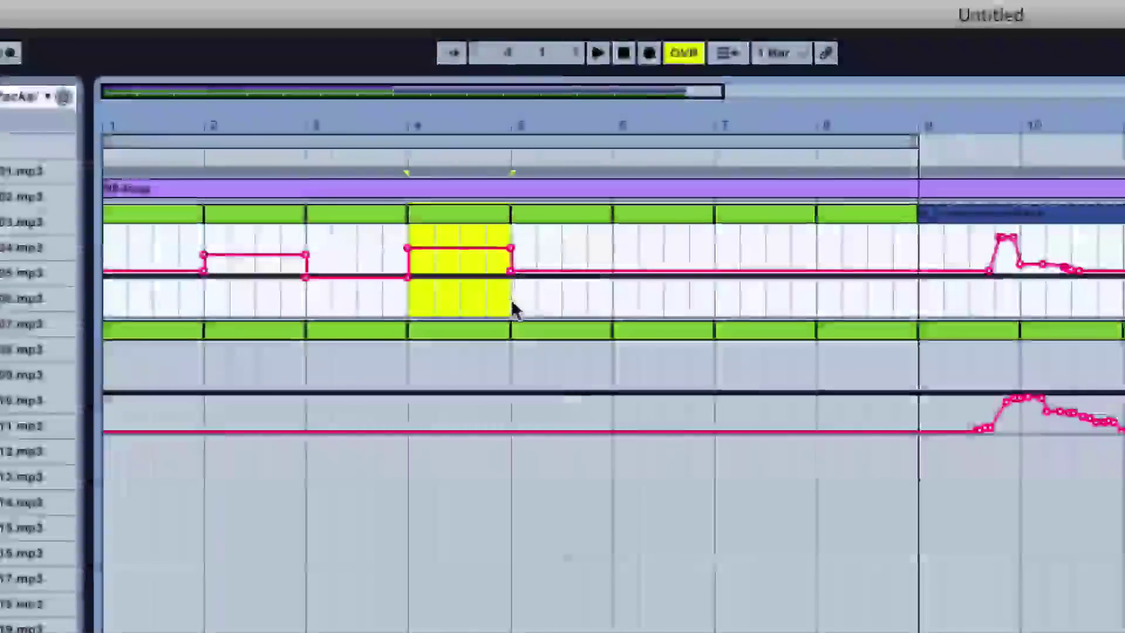
click(523, 303)
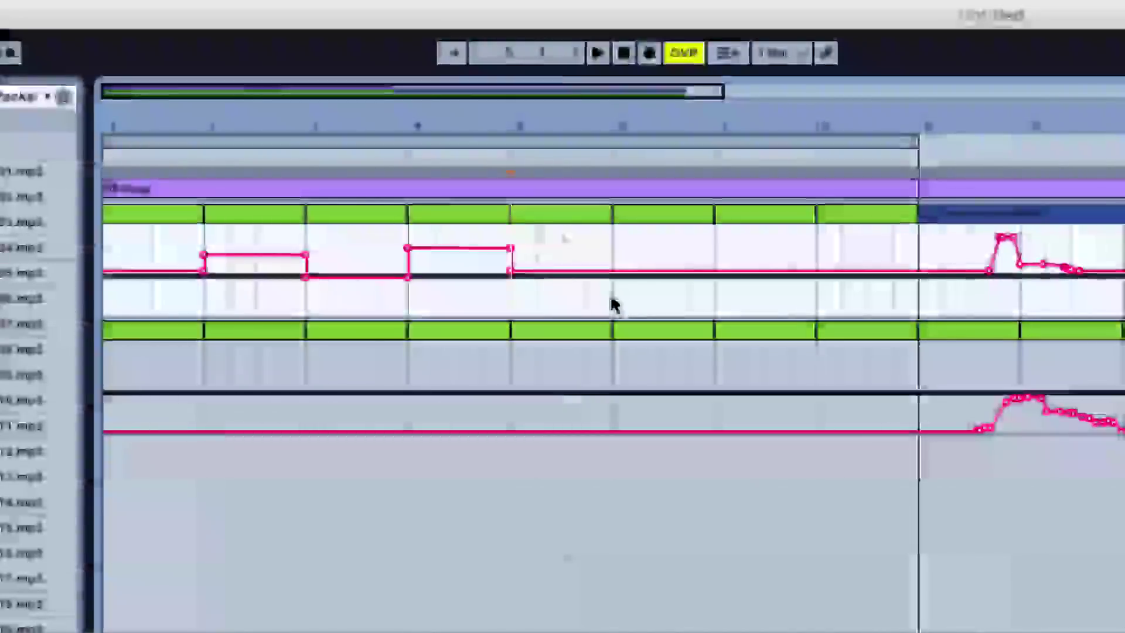
drag(612, 301, 729, 283)
click(666, 271)
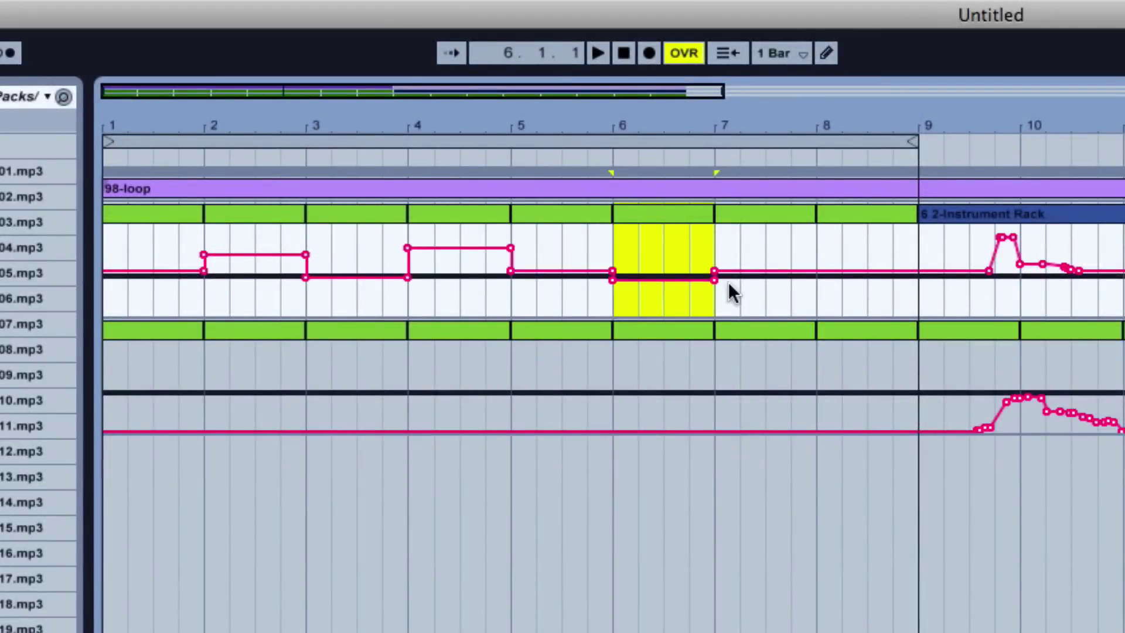
Step: Build rising one-beat Transpose automation steps on beats 2, 3 and 4 of bar 7, setting the last to +20 st
click(716, 304)
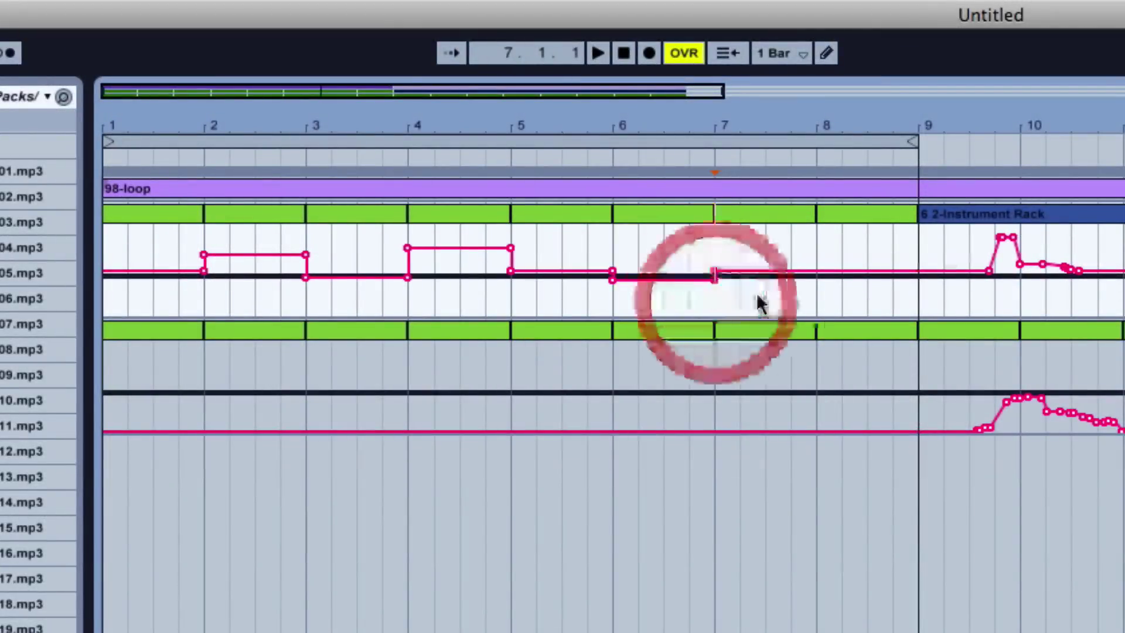
drag(743, 293, 784, 295)
click(786, 264)
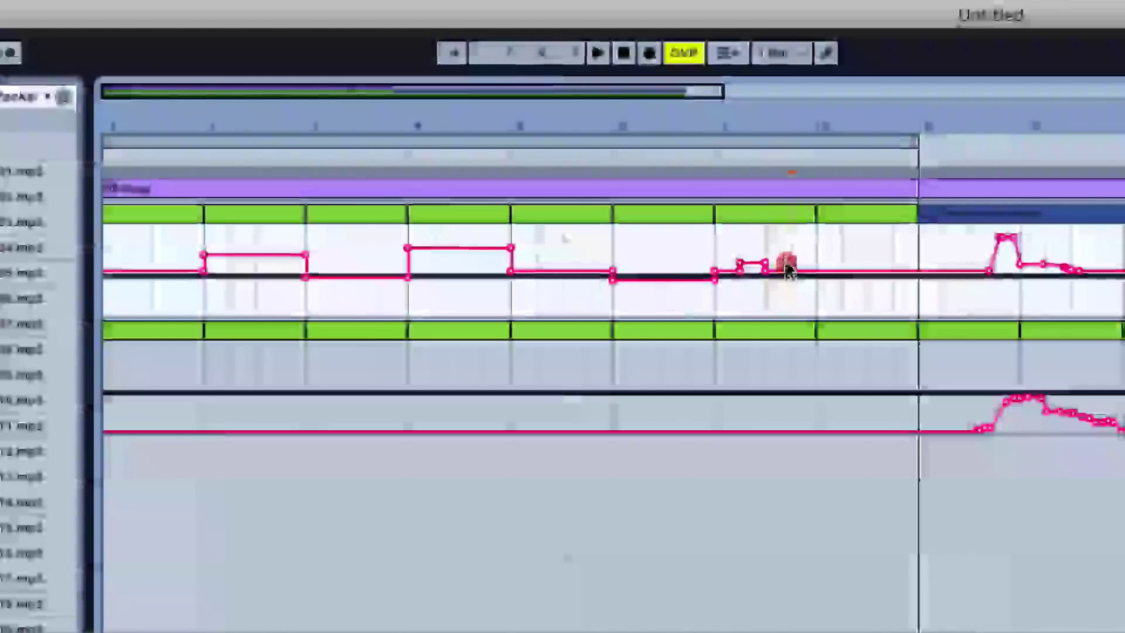
click(776, 293)
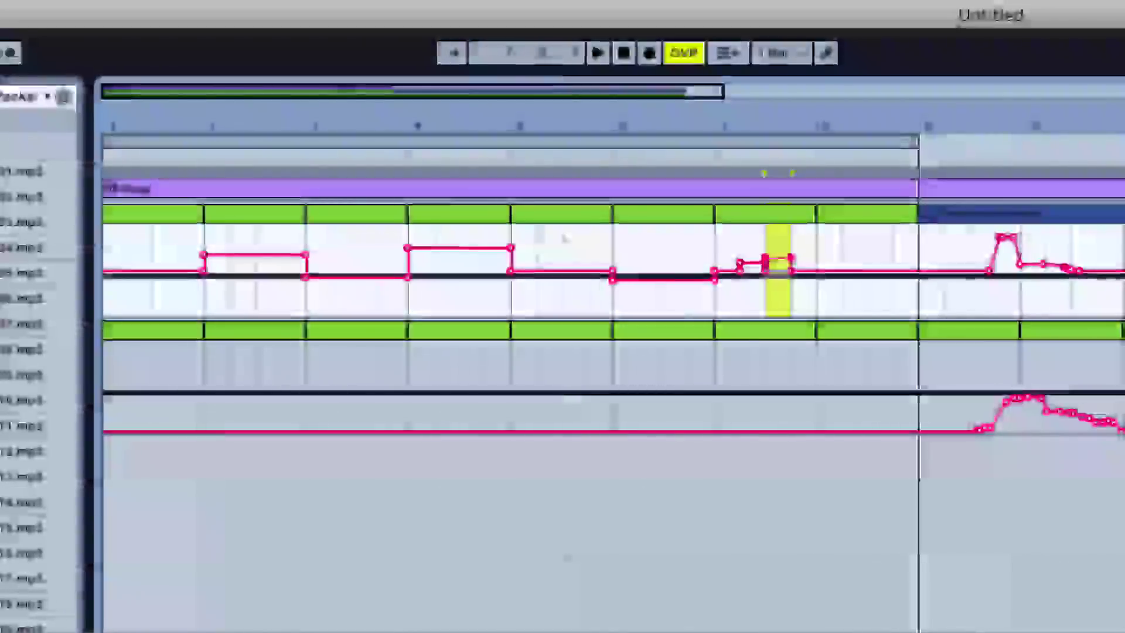
drag(786, 276, 788, 259)
click(796, 305)
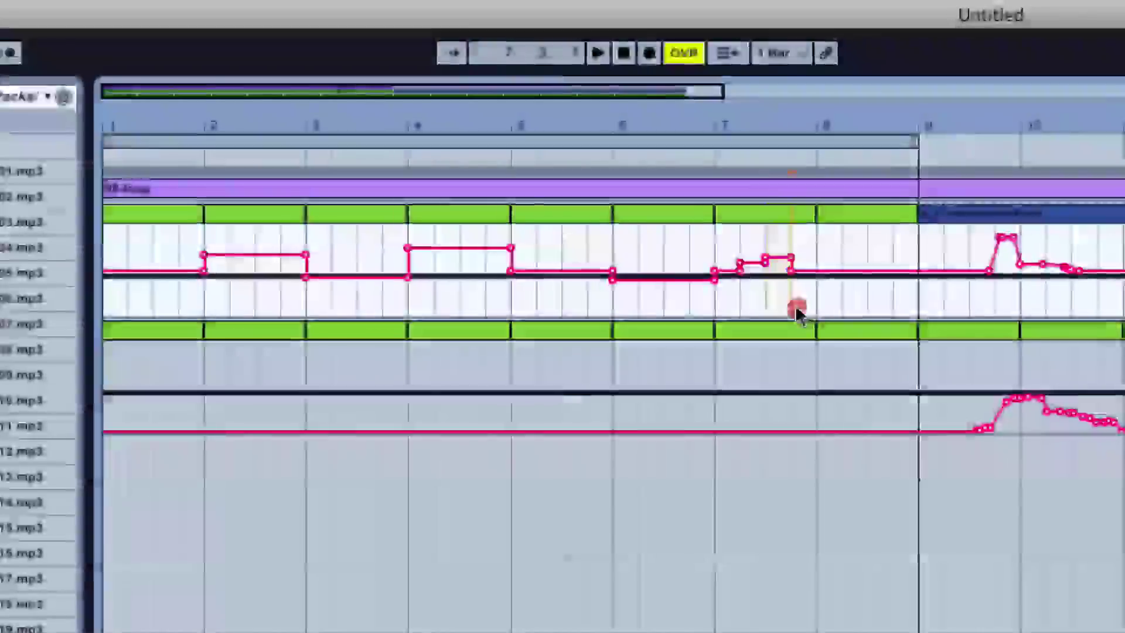
click(815, 302)
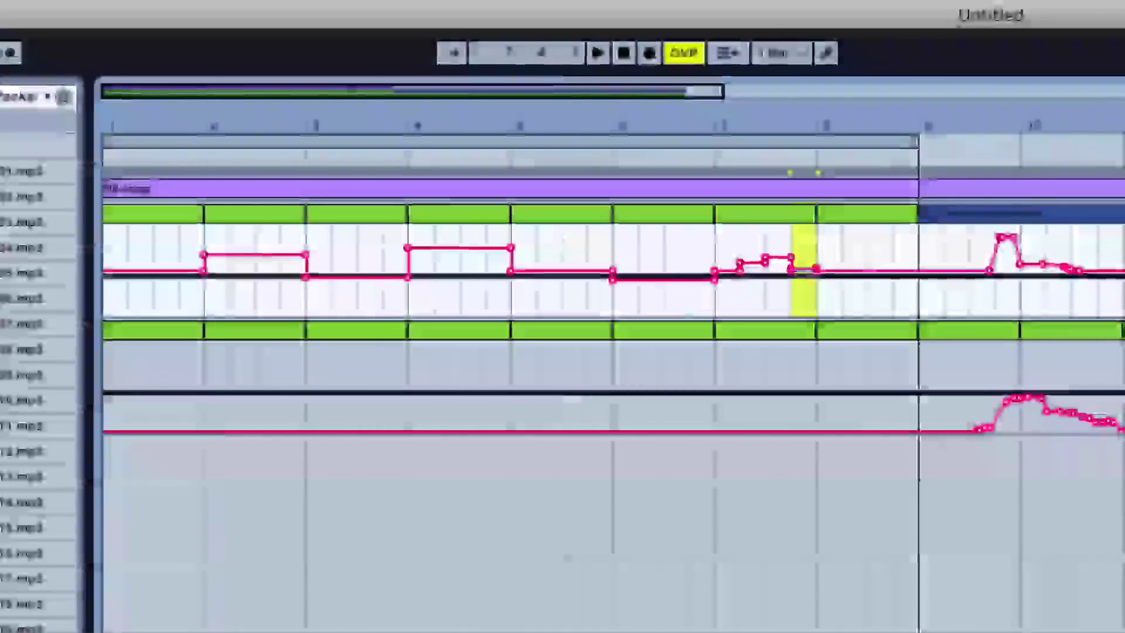
drag(811, 271, 810, 250)
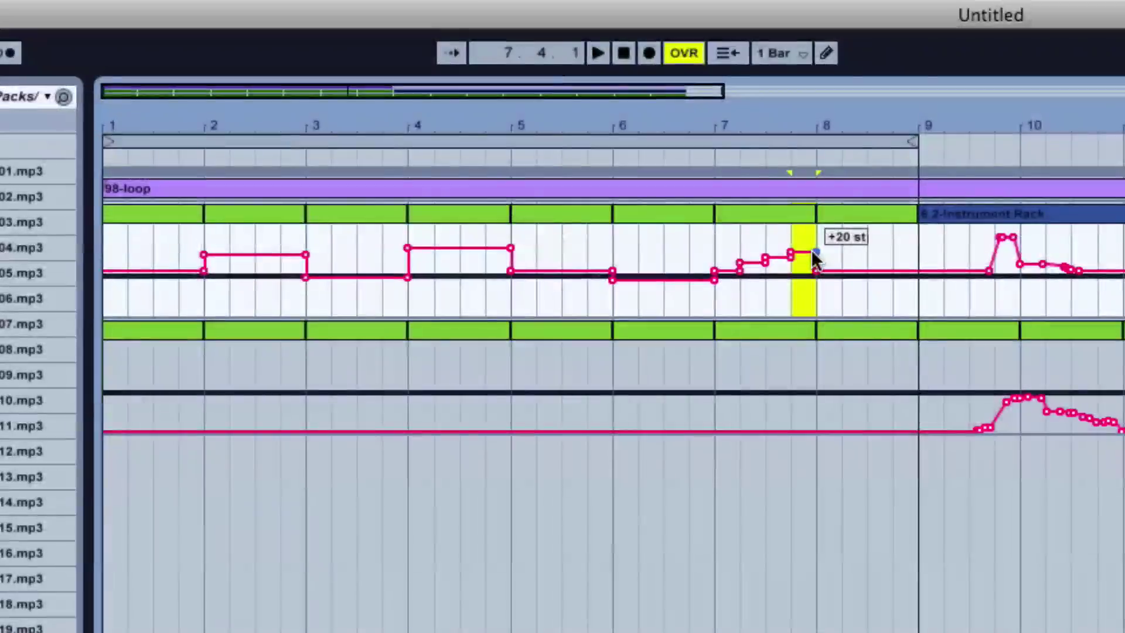
Step: Lower the Transpose automation over the last two beats of bar 8 to -15 st and turn the drop into a downward ramp
click(819, 297)
click(832, 296)
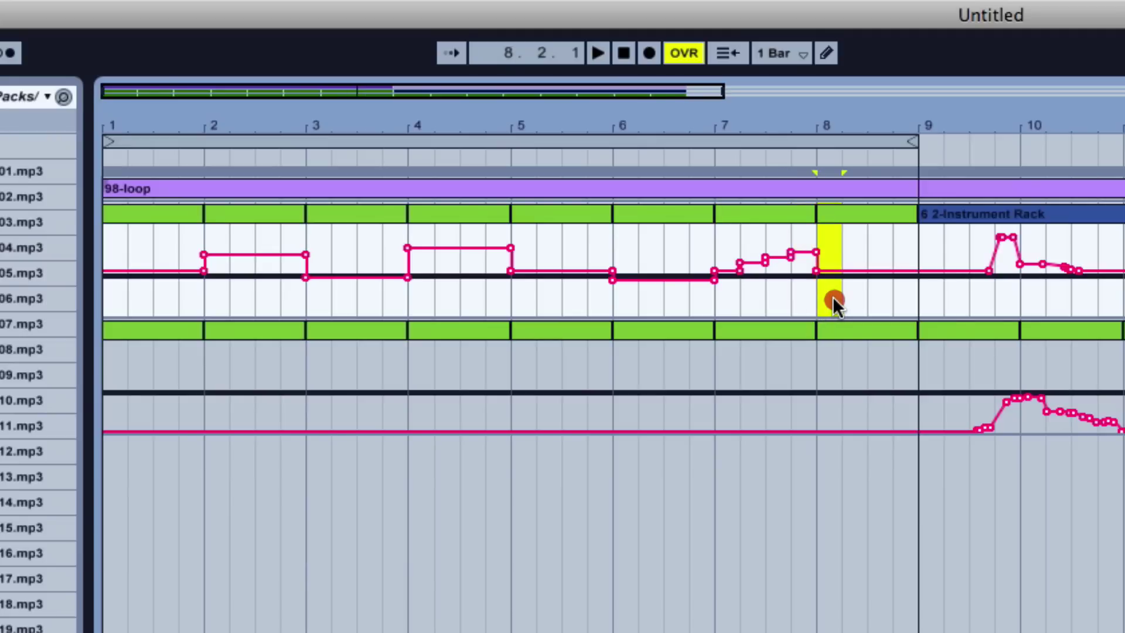
click(872, 298)
mouse_move(879, 295)
mouse_down()
mouse_move(905, 289)
mouse_move(881, 283)
mouse_up()
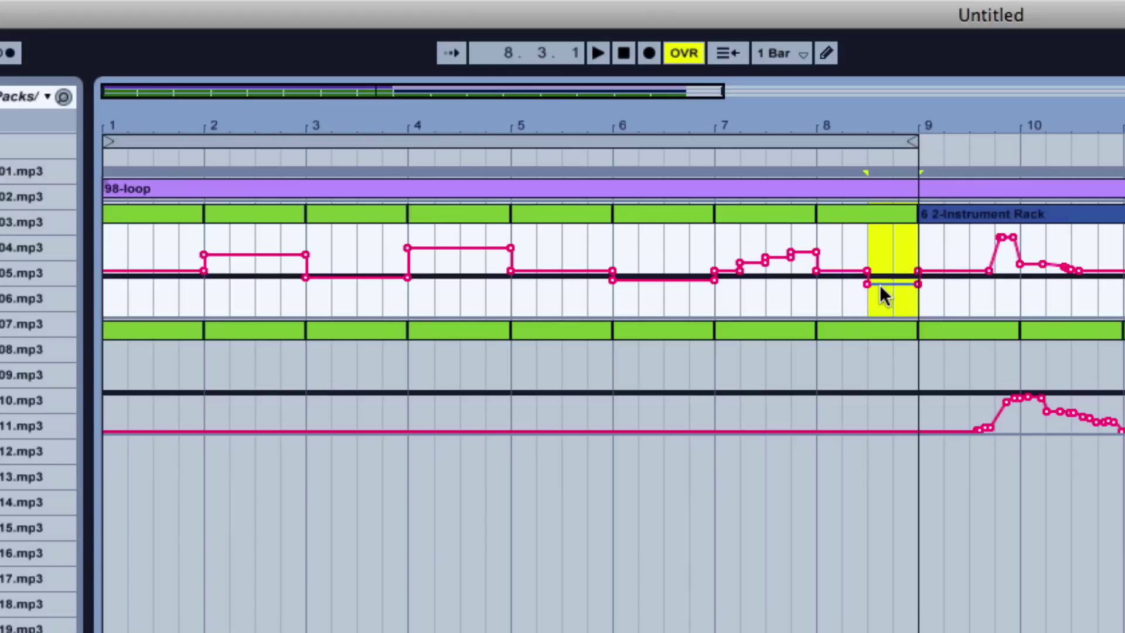
mouse_move(873, 287)
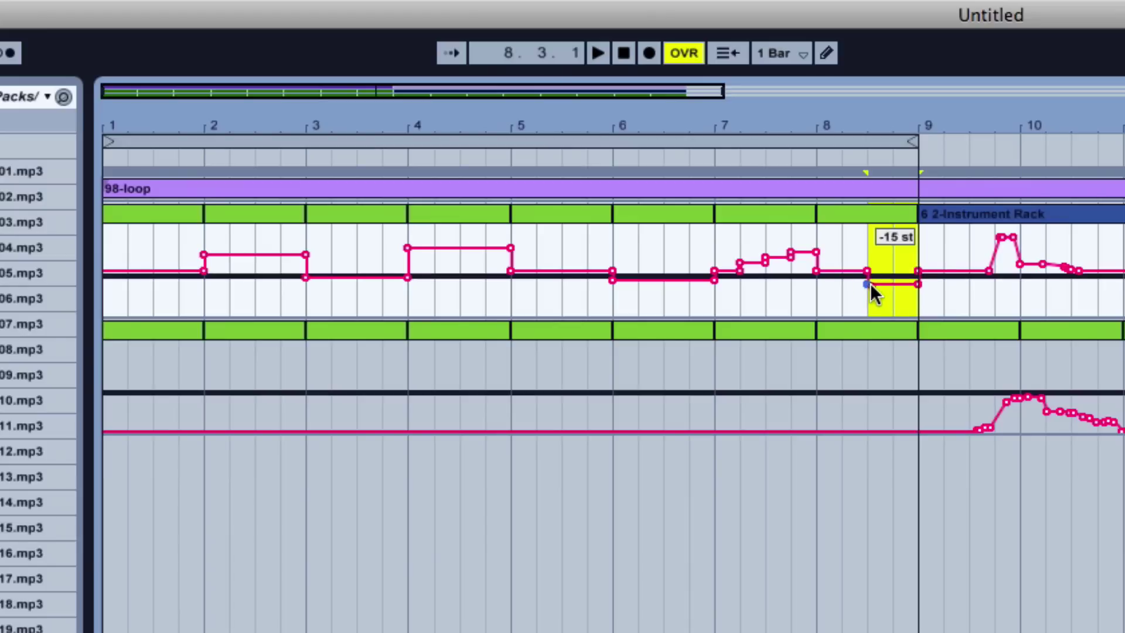
click(869, 285)
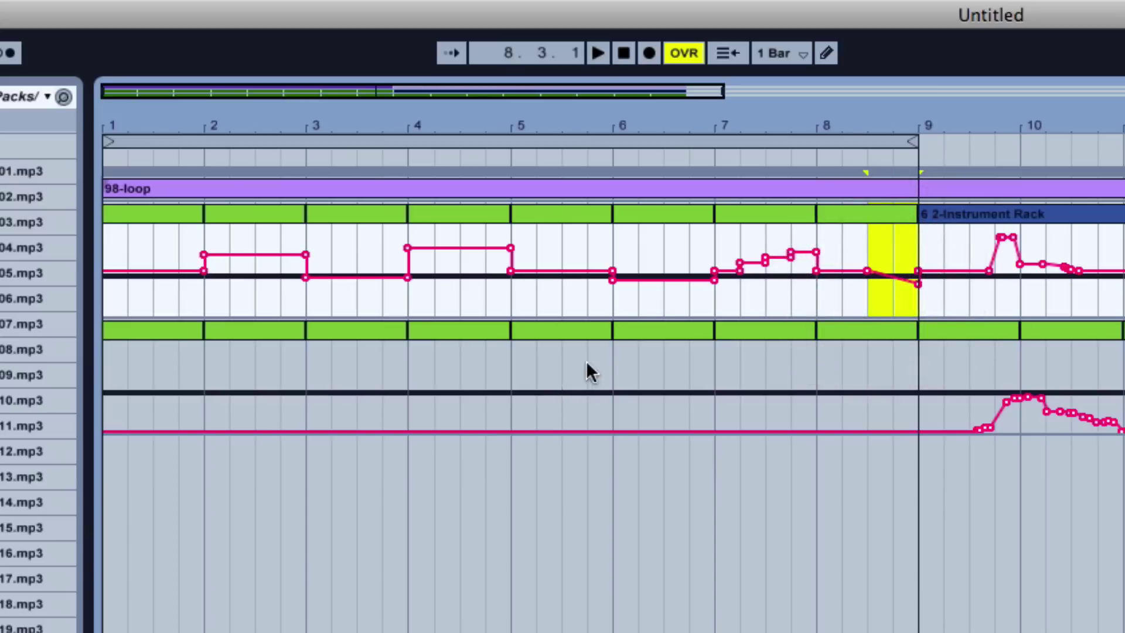
Step: Turn the Transpose automation in bar 4 into an upward ramp and in bar 2 into a downward ramp
mouse_move(616, 285)
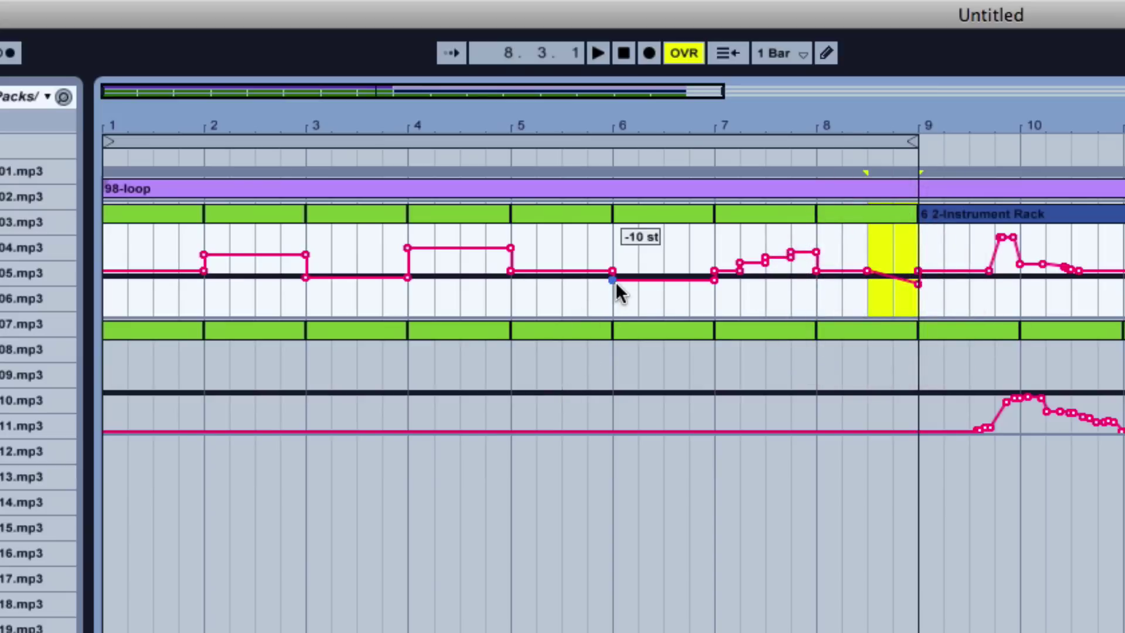
click(407, 246)
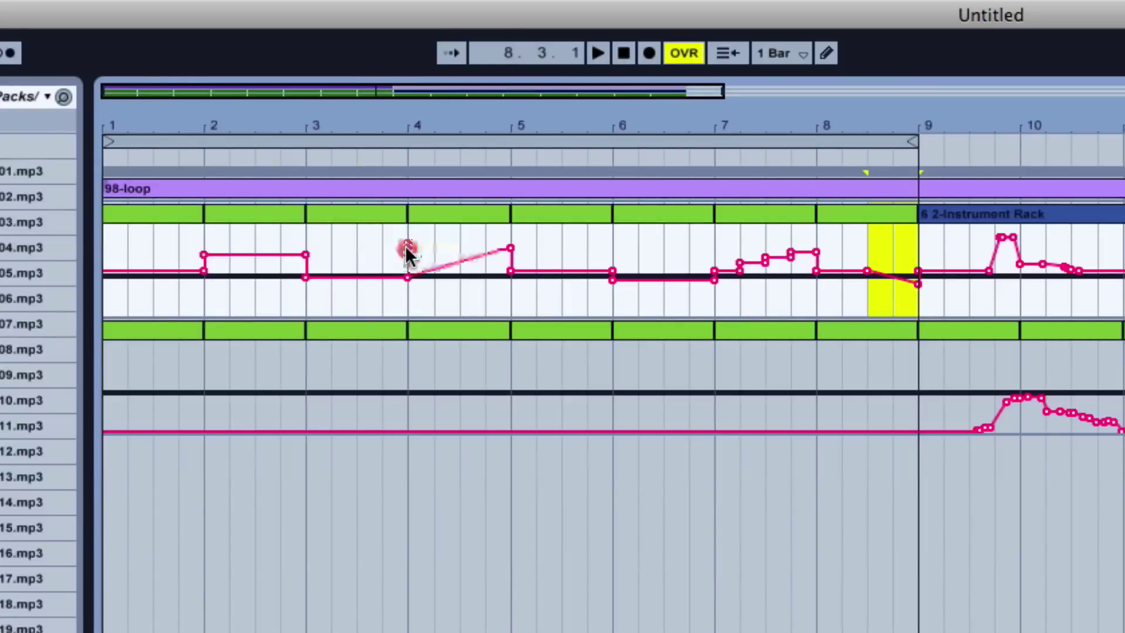
click(205, 255)
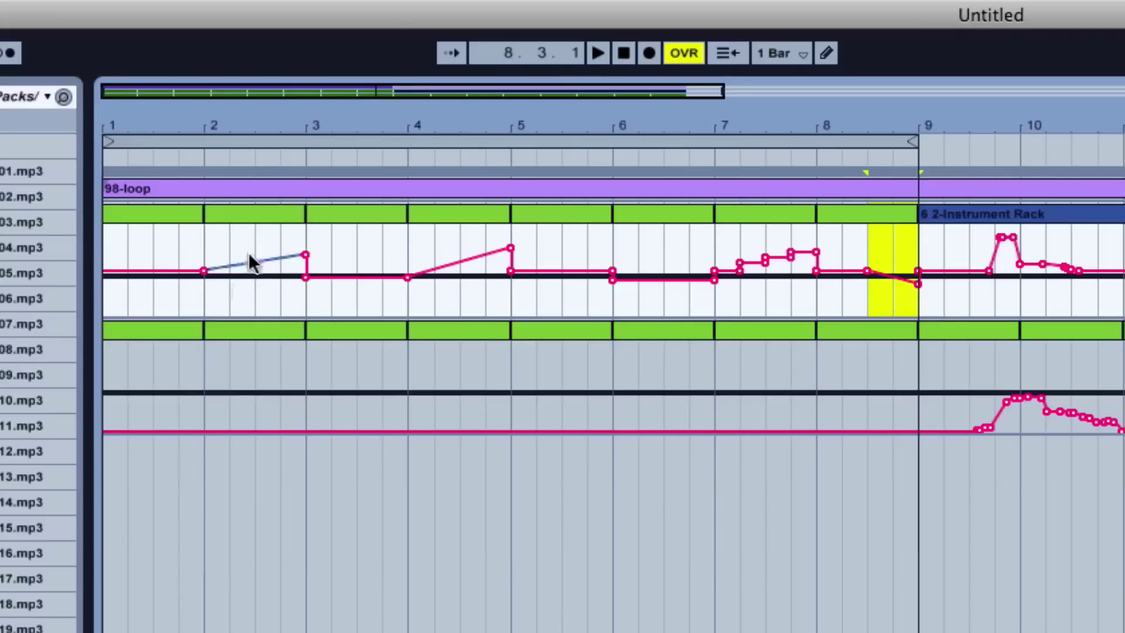
key(super+z)
click(306, 254)
Step: Play the arrangement from bar 1 to hear the Transpose automation over the loop
click(129, 225)
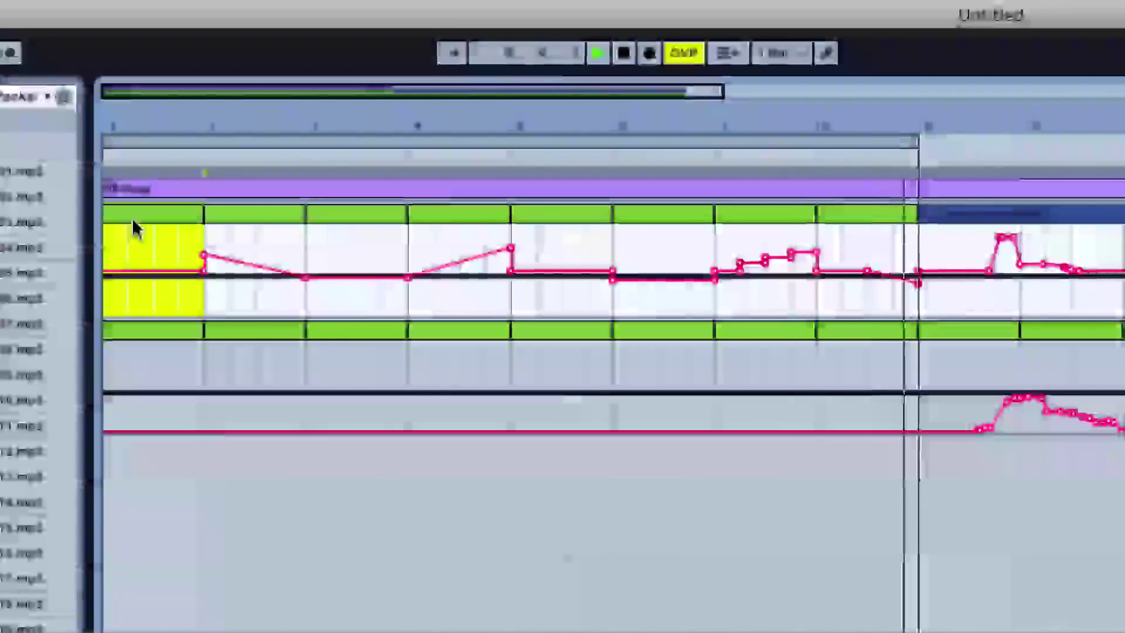
key(space)
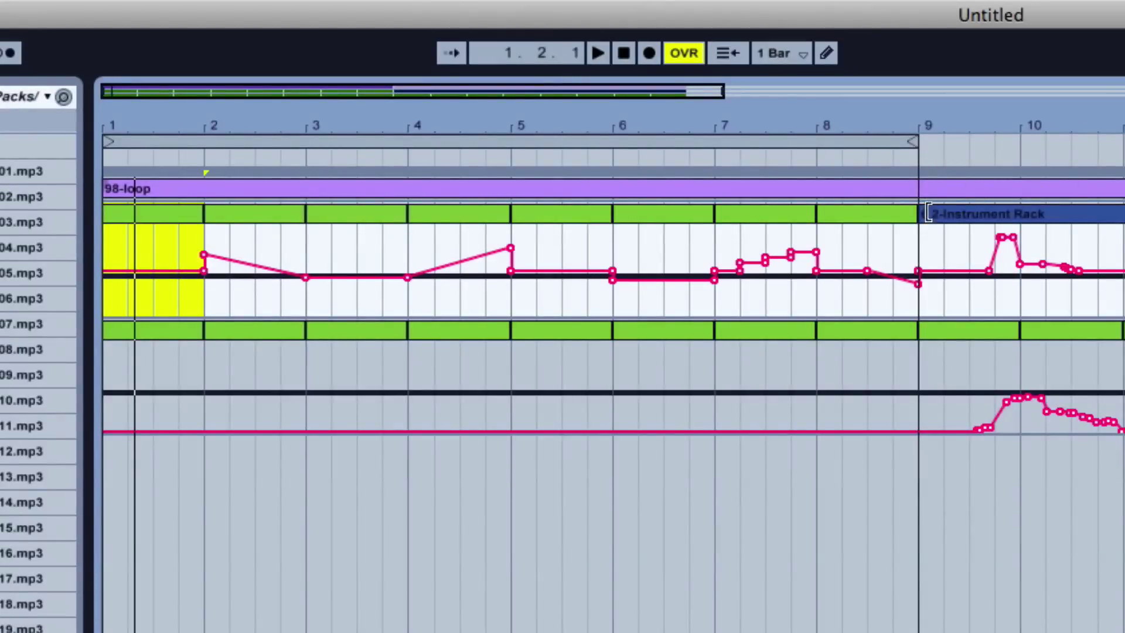
drag(925, 237, 950, 238)
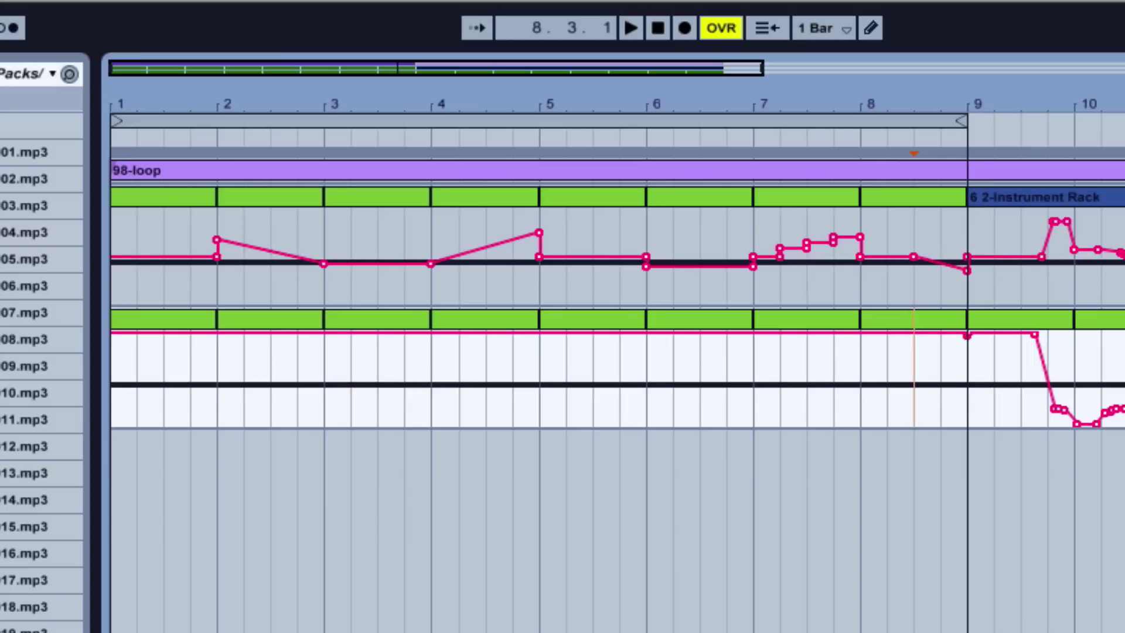
Step: On the start/length track, raise the sample Start automation across bars 1 to 8 to a flat level about a quarter up
key(ctrl+z)
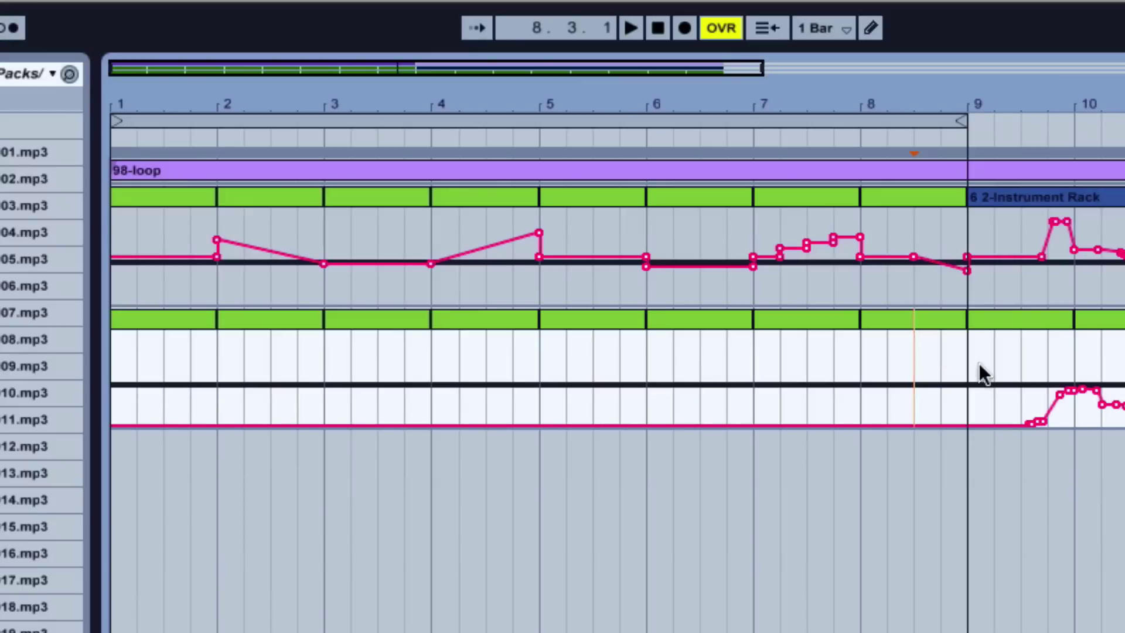
drag(969, 364, 86, 385)
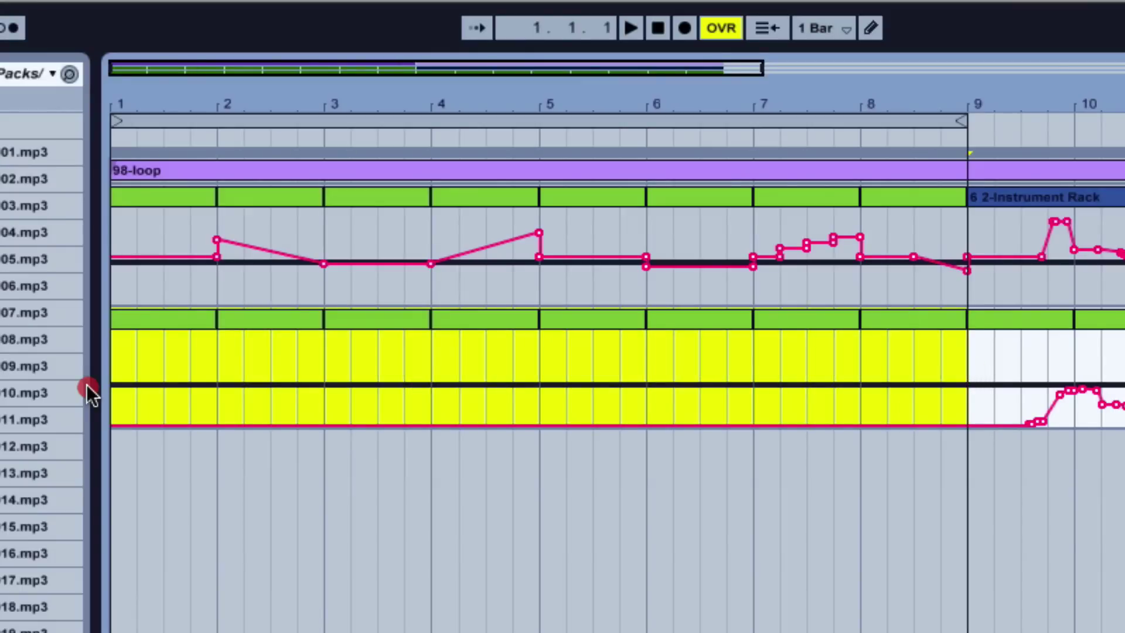
click(189, 424)
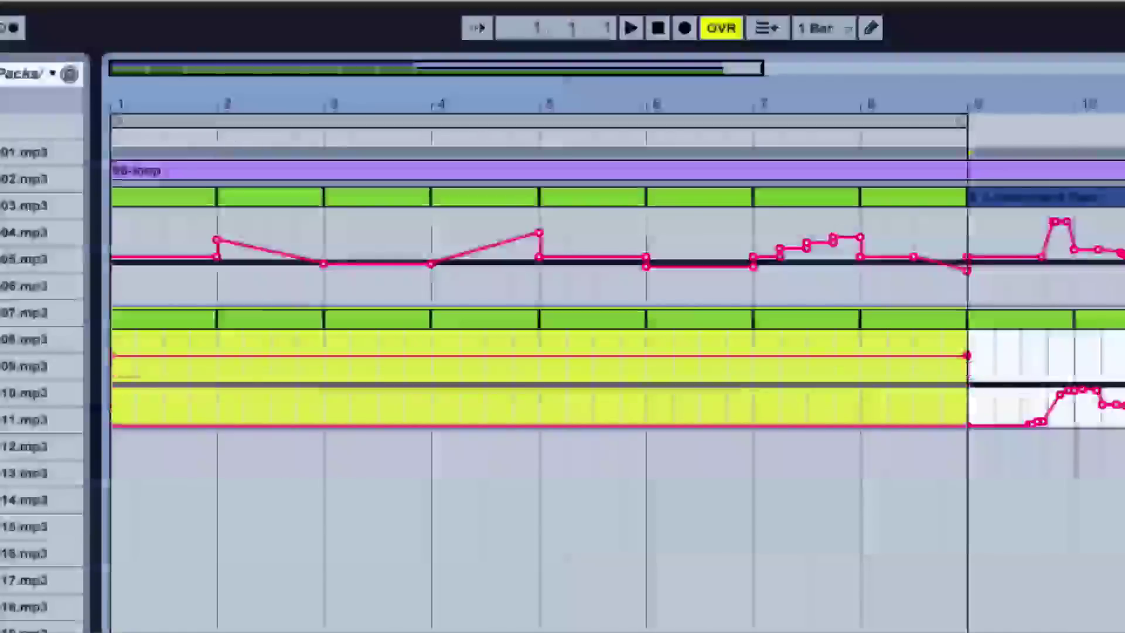
click(205, 359)
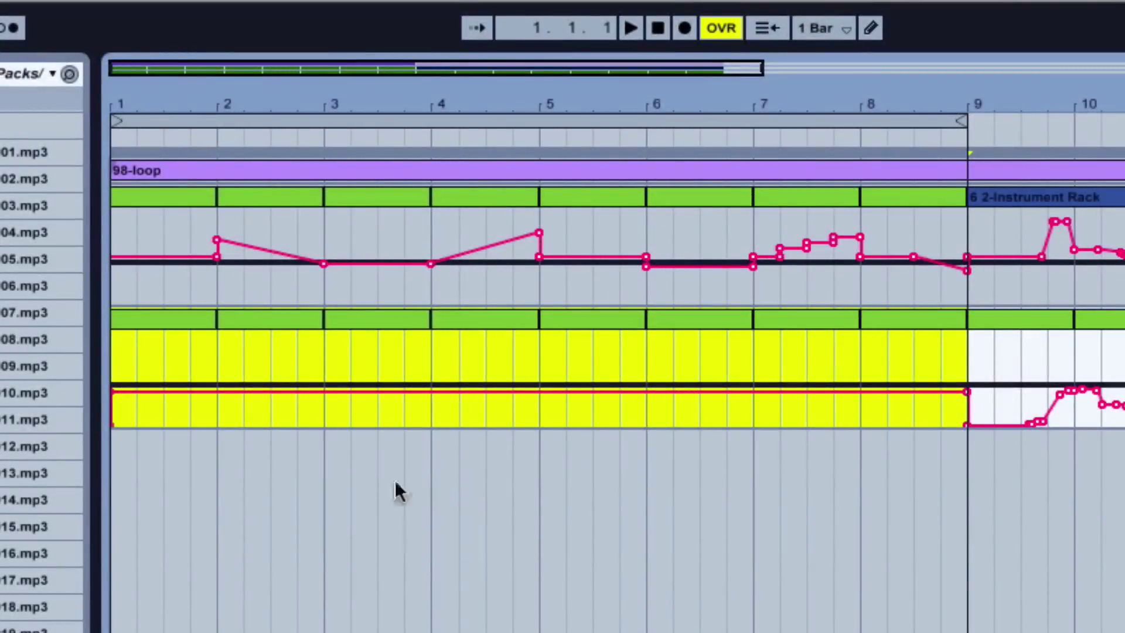
drag(392, 389, 392, 399)
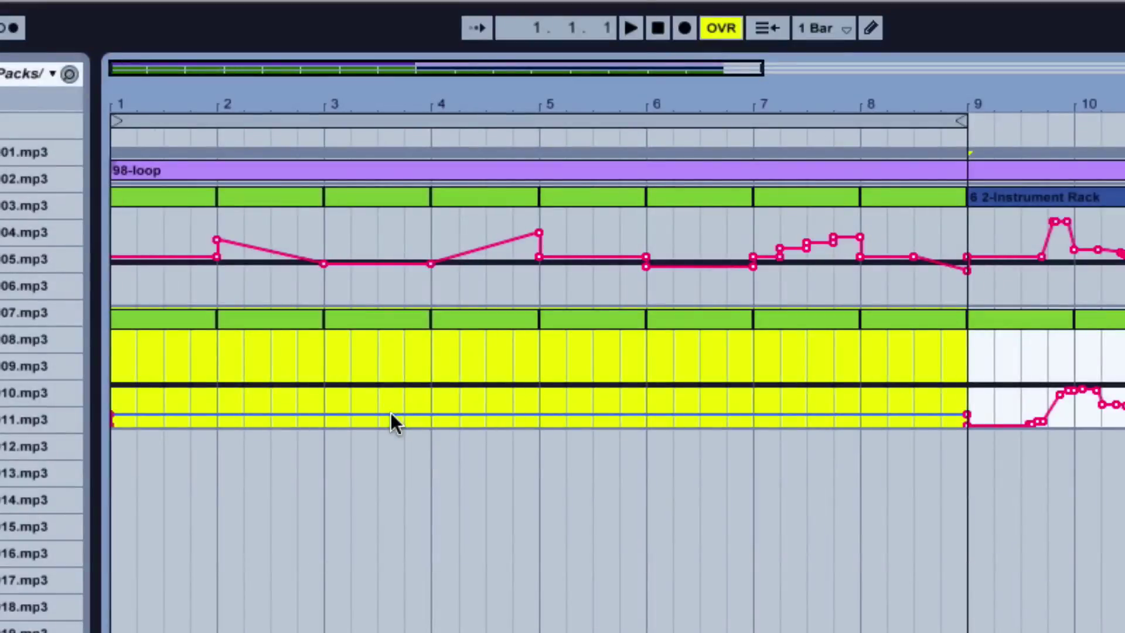
drag(390, 414, 397, 398)
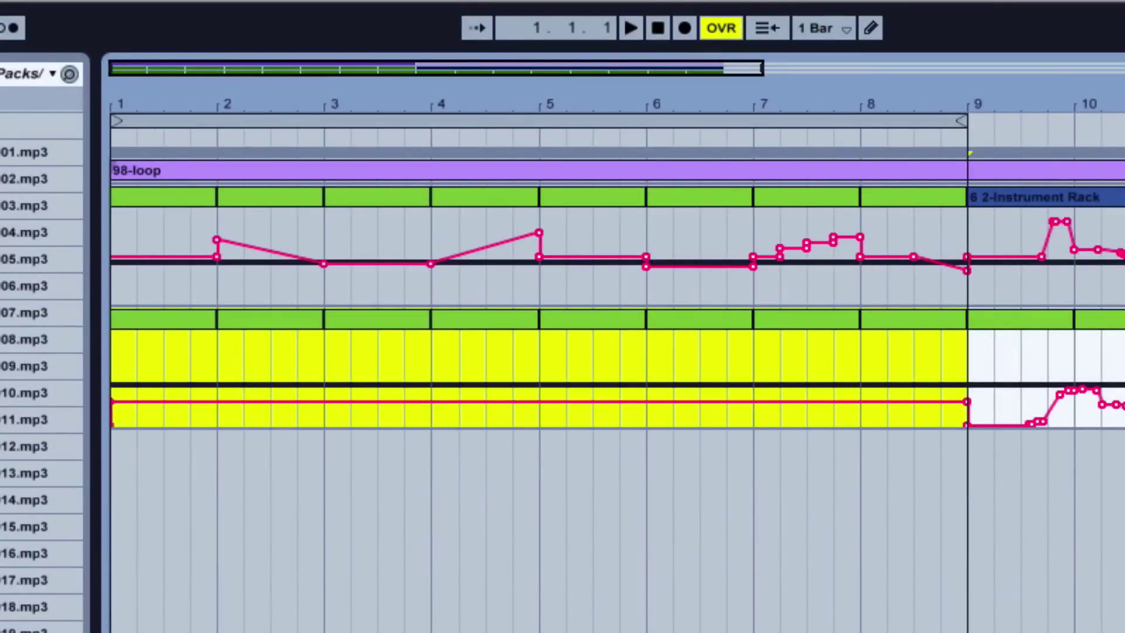
Step: Drop the Length automation close to its minimum across bar 2 and lower it by about a third on beat 2 of bar 3
key(Escape)
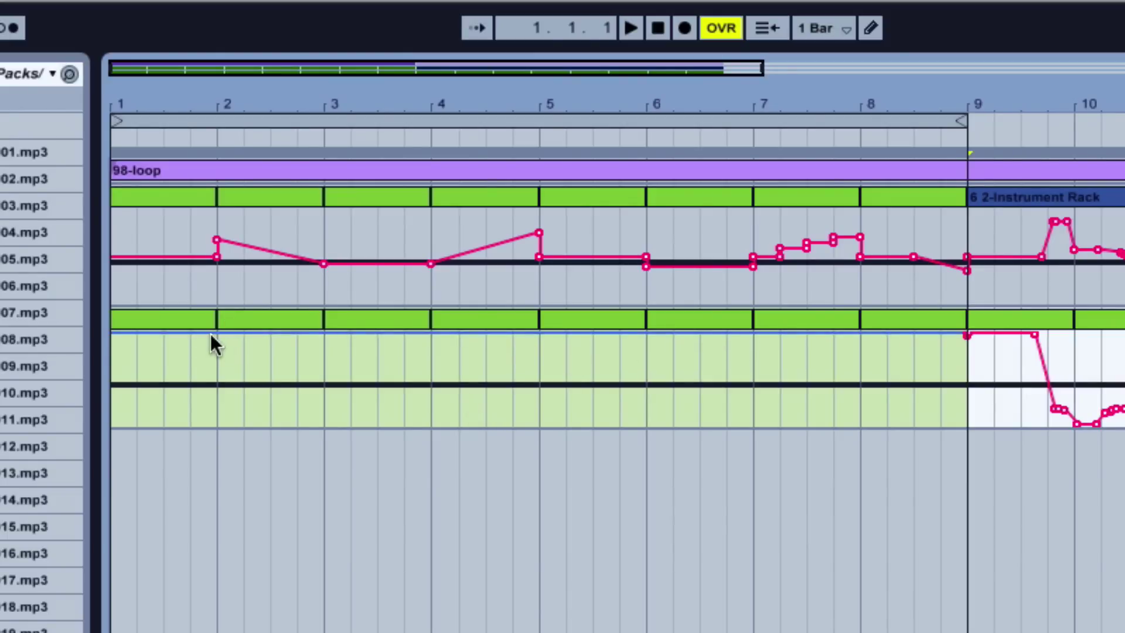
drag(221, 352, 310, 411)
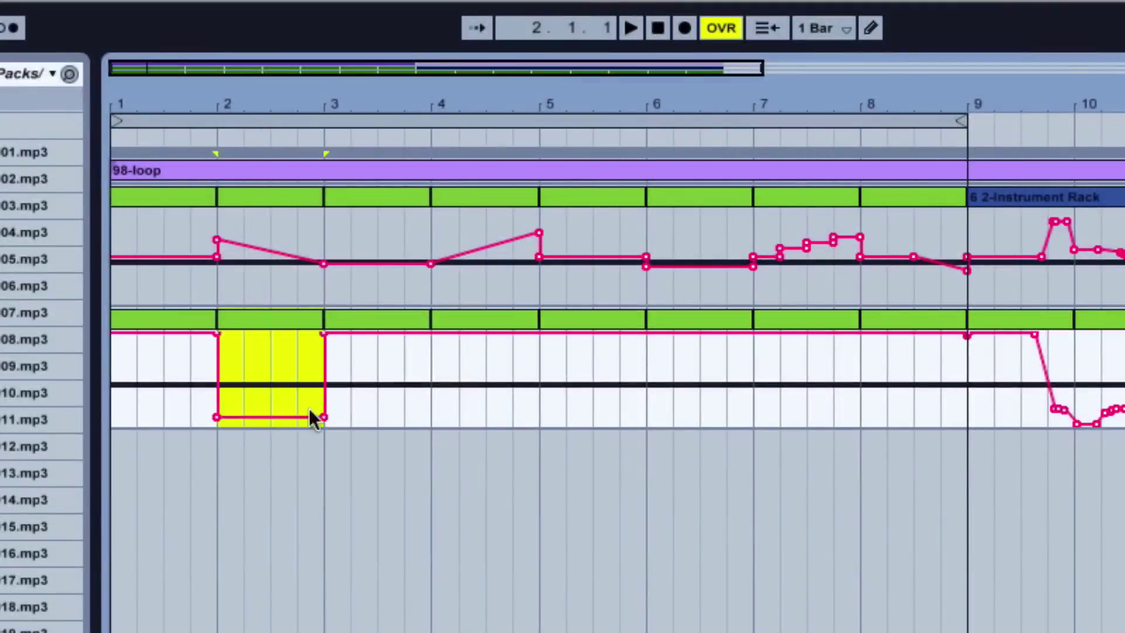
click(365, 359)
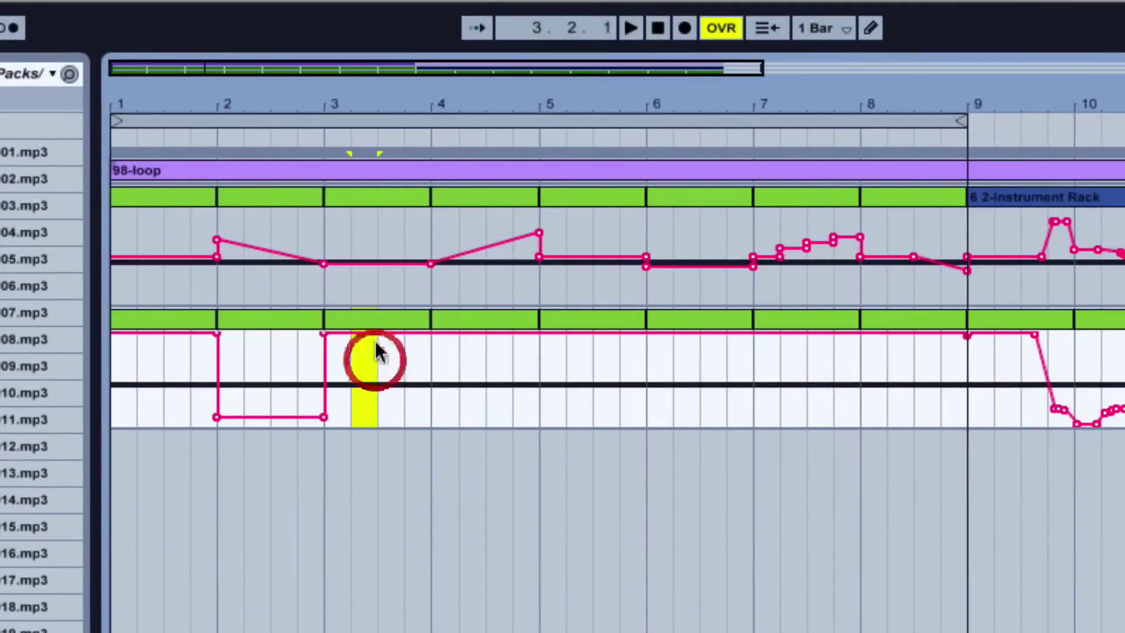
drag(365, 334, 378, 375)
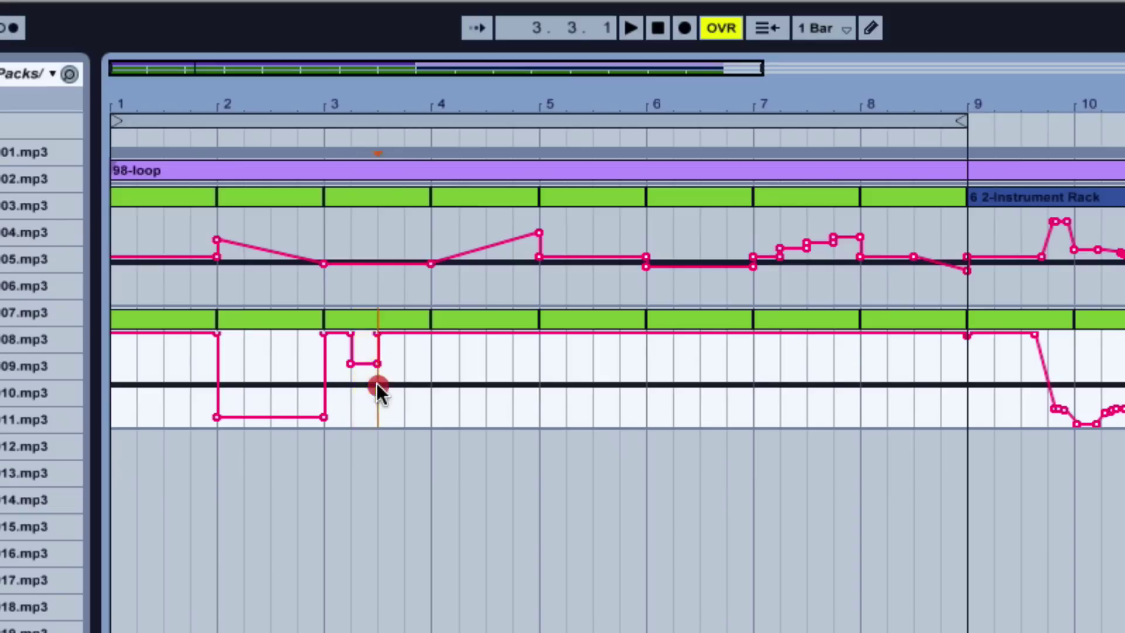
Step: Lower the Length automation to about the middle on beat 3 of bar 3 and near the minimum on beats 1, 2 and 4 of bar 4
click(380, 382)
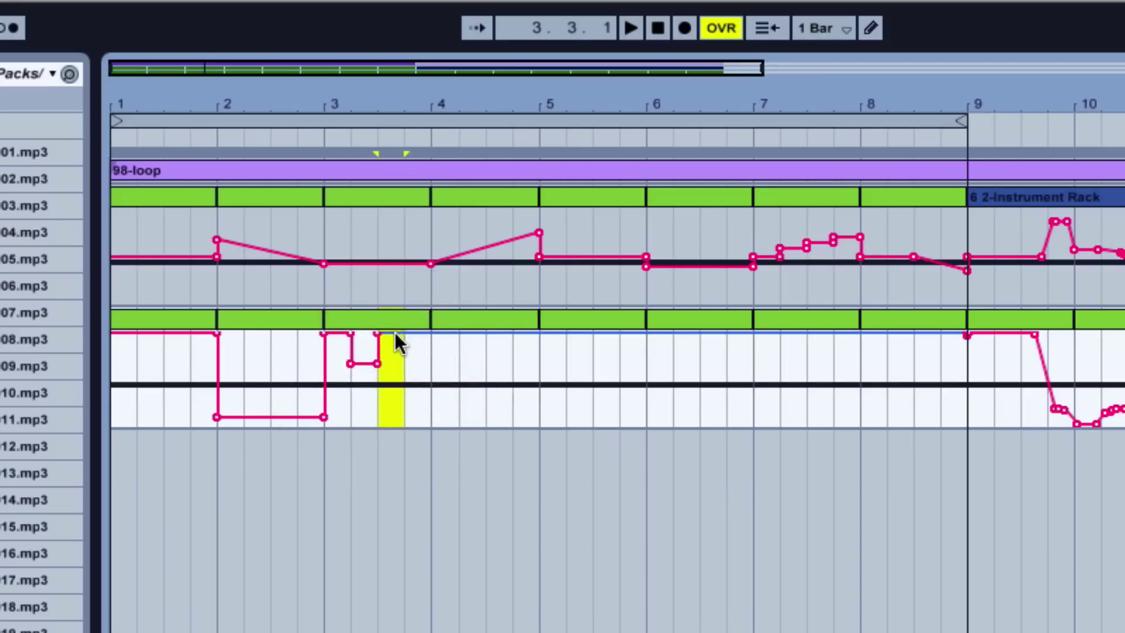
drag(395, 333, 478, 423)
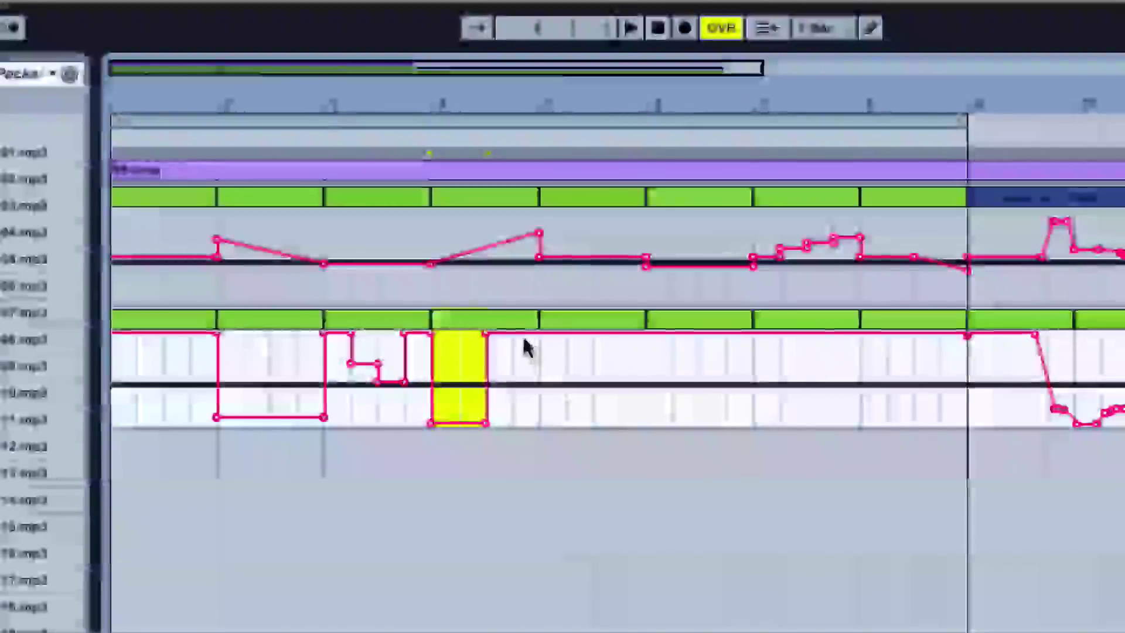
drag(515, 374, 532, 347)
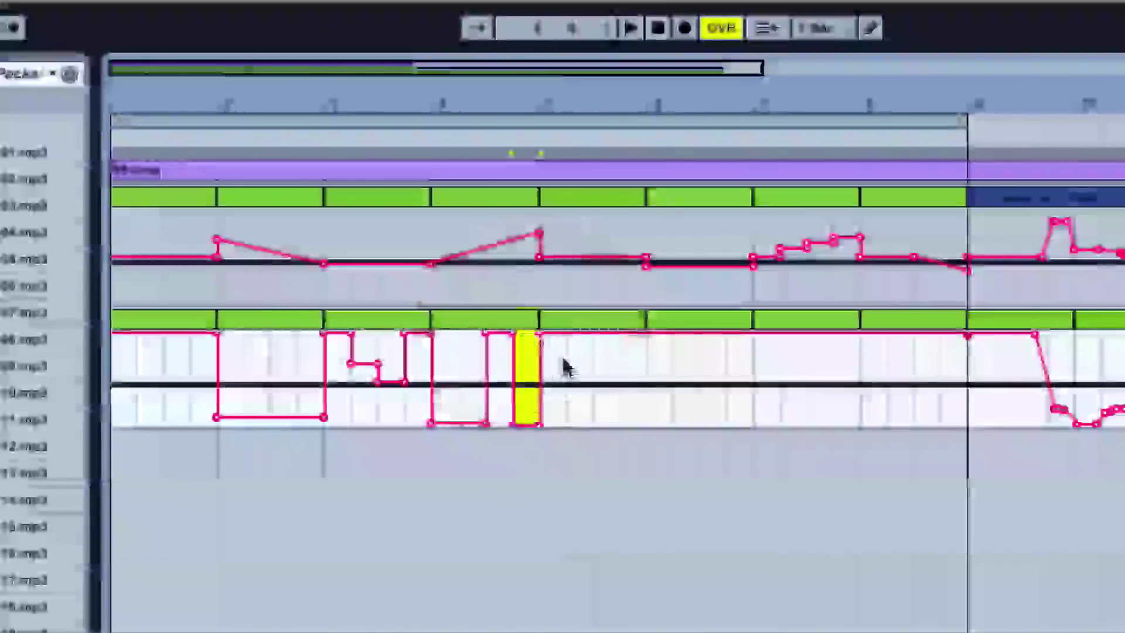
Step: Build downward Length automation ramps on beat 4 of bar 5 and from beat 2 to the end of bar 6
drag(644, 369, 618, 413)
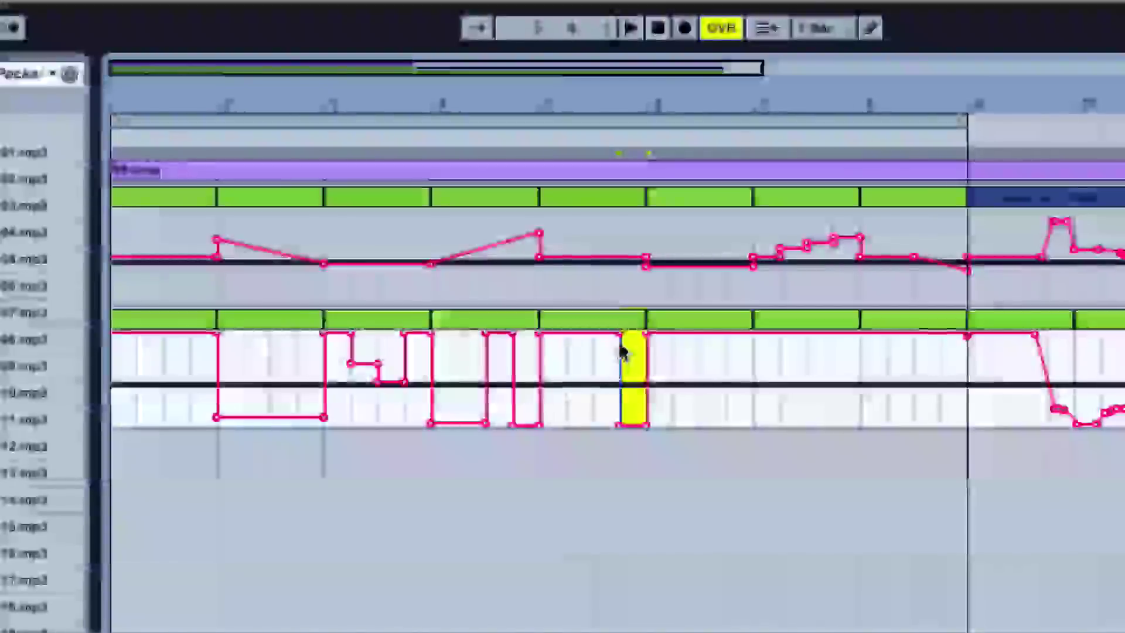
click(619, 425)
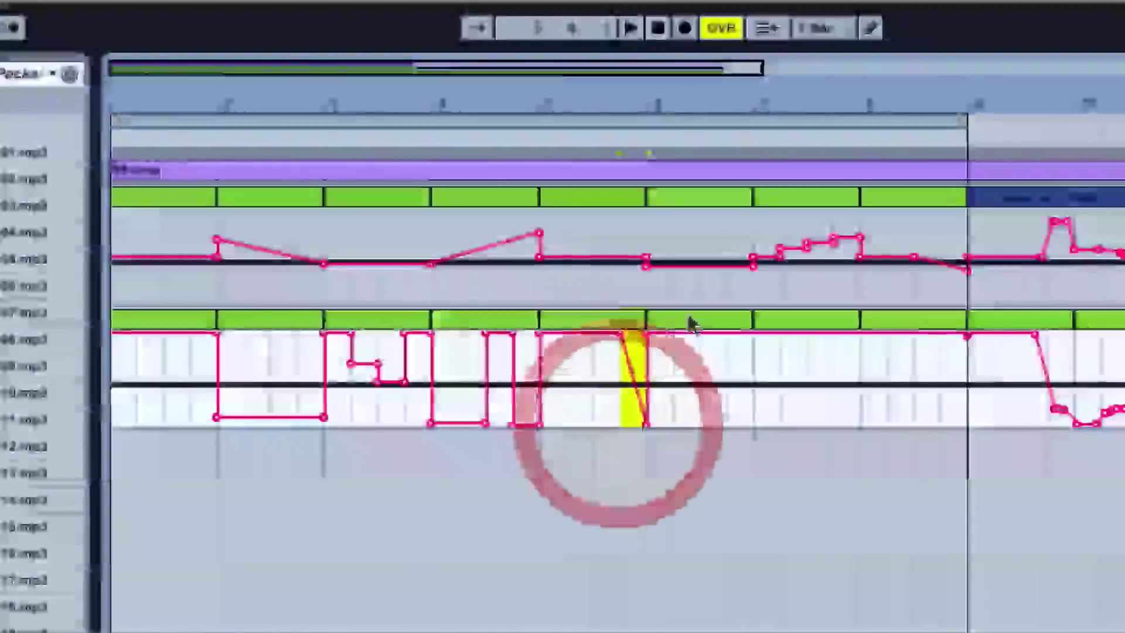
drag(674, 361, 716, 423)
click(737, 352)
click(672, 414)
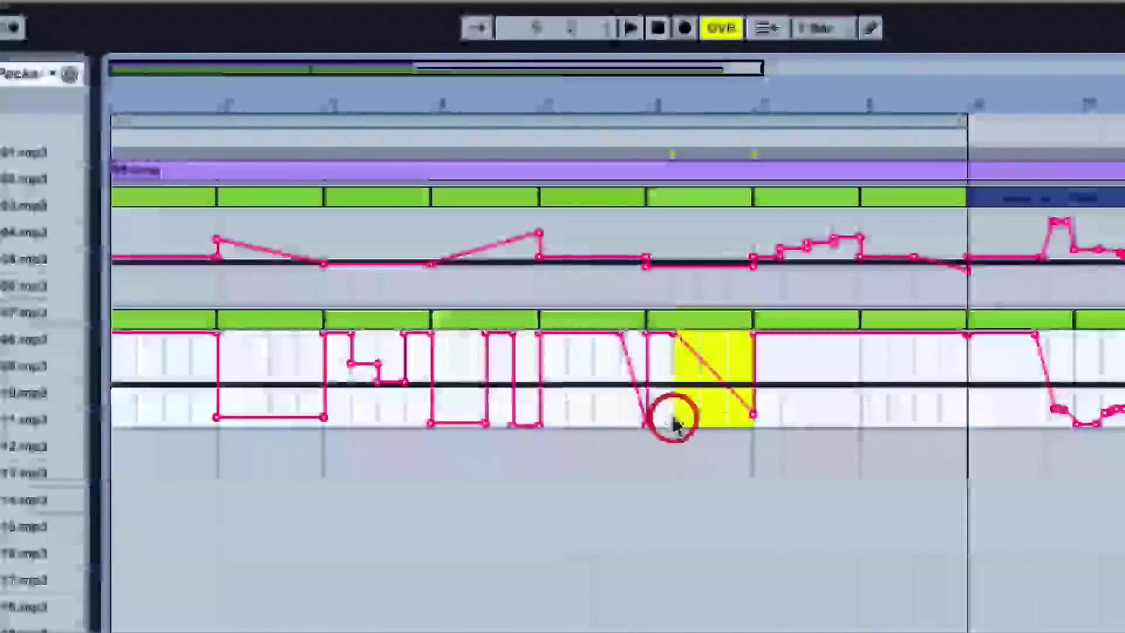
Step: Shape the Length automation into a valley in bar 7 with its lowest point on beat 2, and a full downward ramp across bar 8
drag(766, 382, 856, 375)
drag(816, 344, 816, 422)
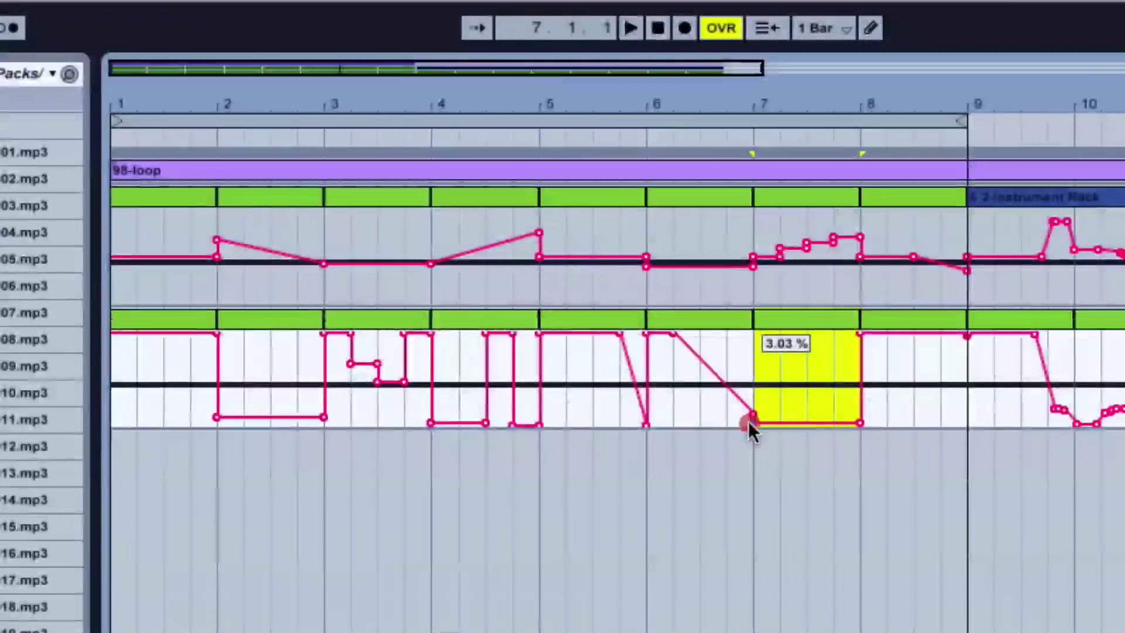
drag(748, 423, 755, 417)
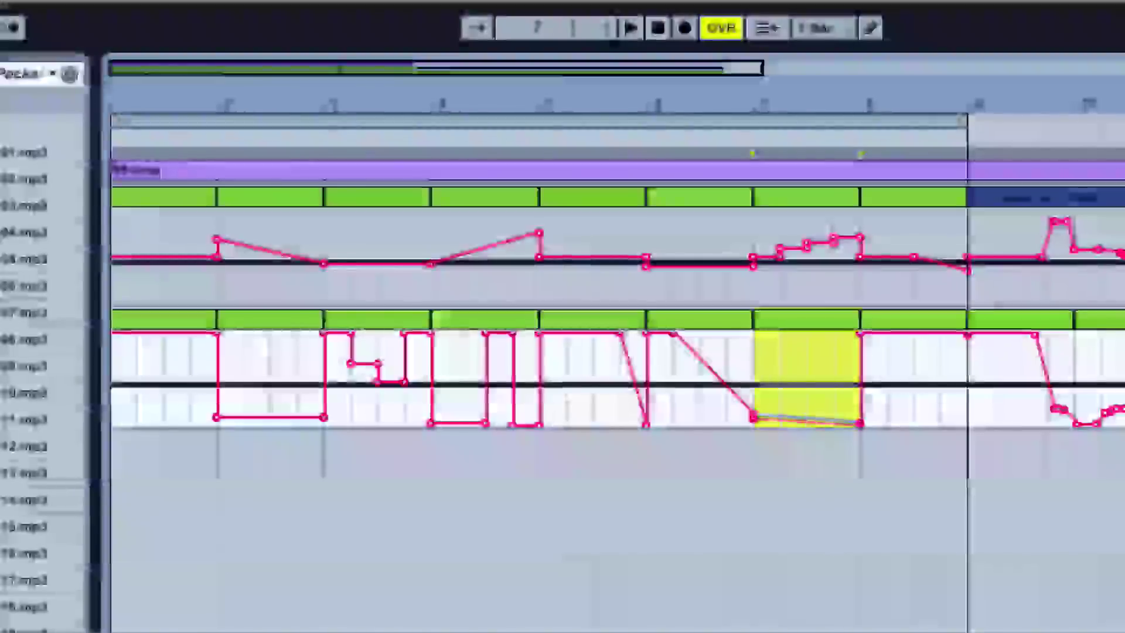
click(781, 418)
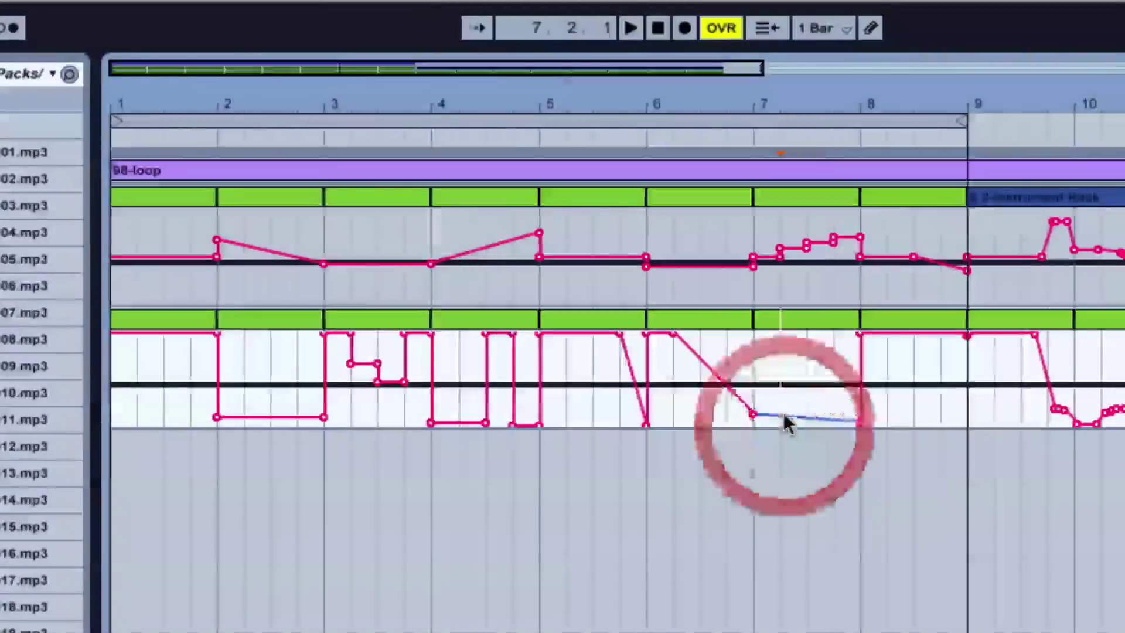
drag(782, 417, 782, 423)
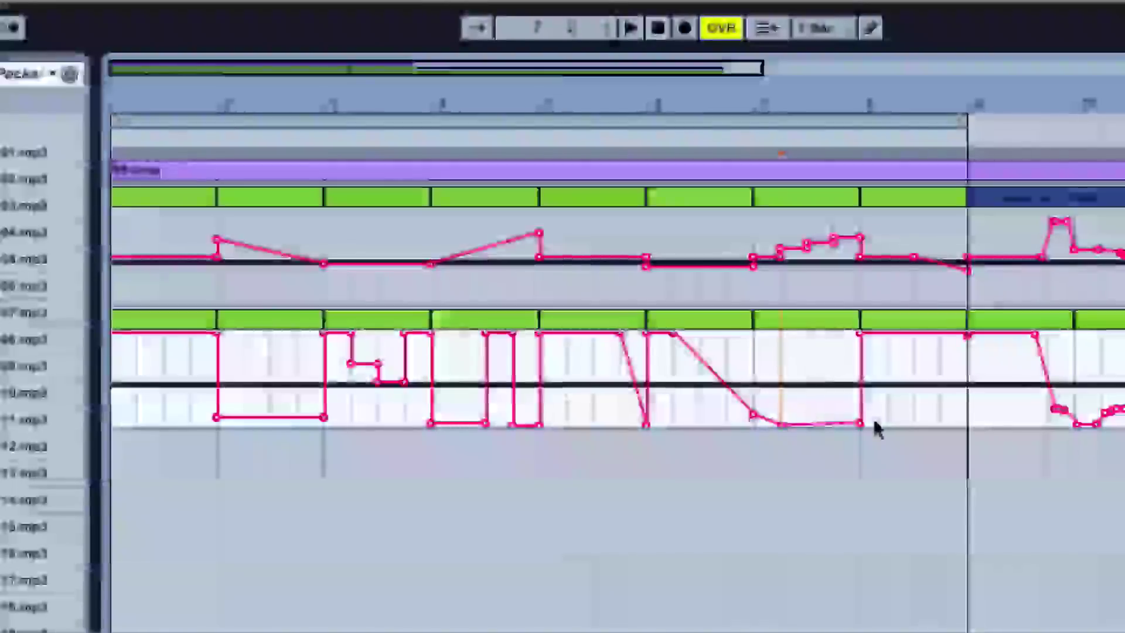
click(859, 423)
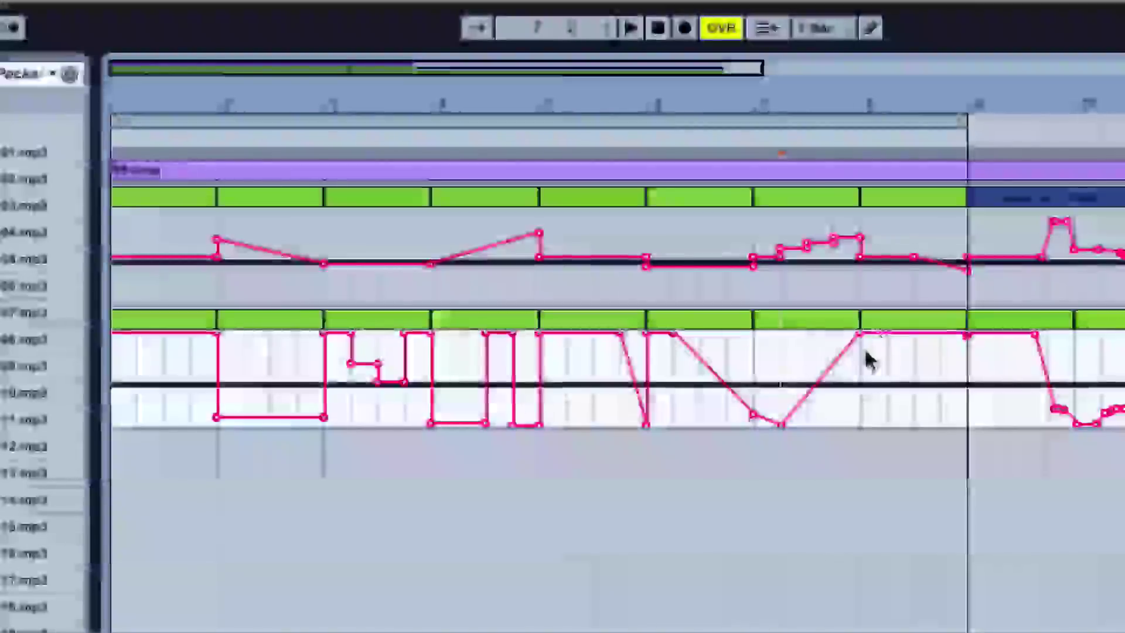
drag(864, 363, 919, 423)
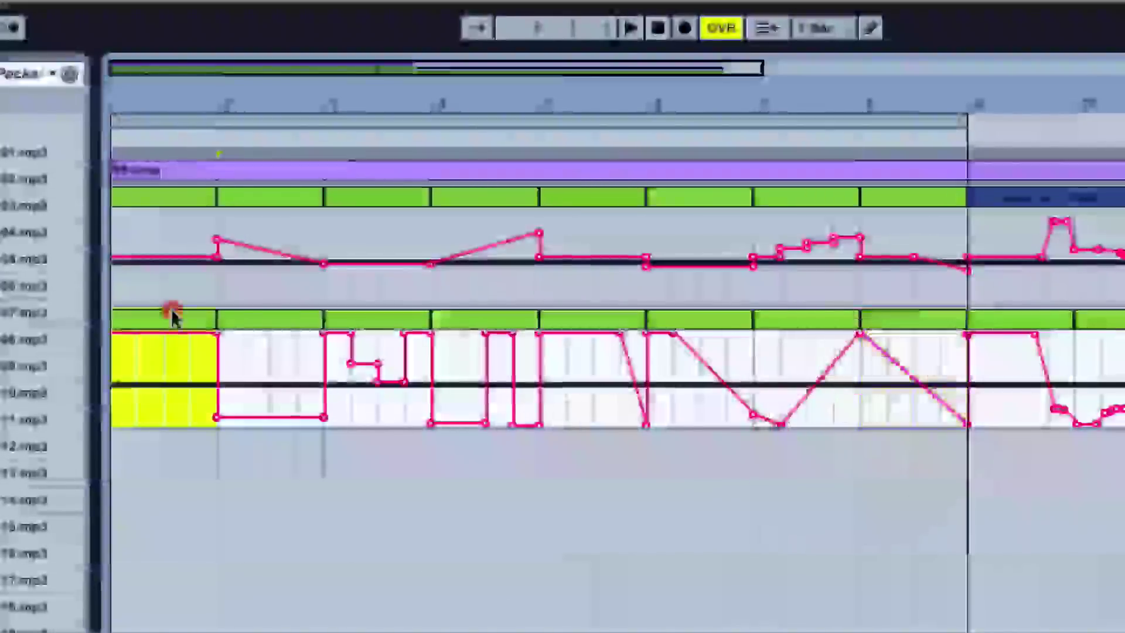
Step: Play the arrangement from bar 1 and from bar 9 to hear the start/length automation
click(170, 313)
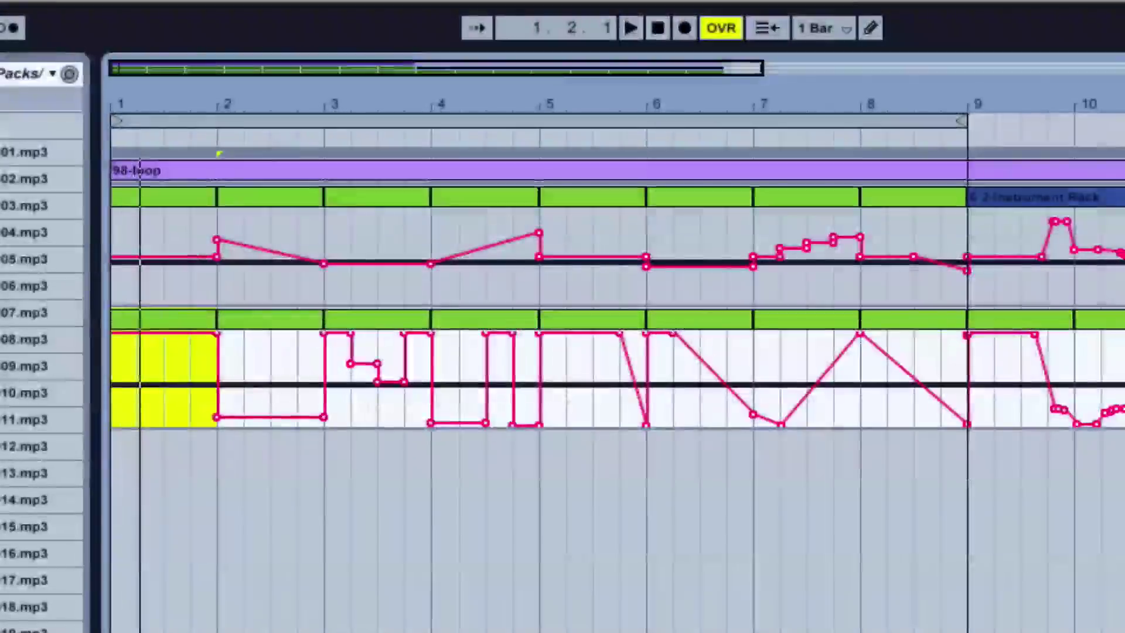
key(Delete)
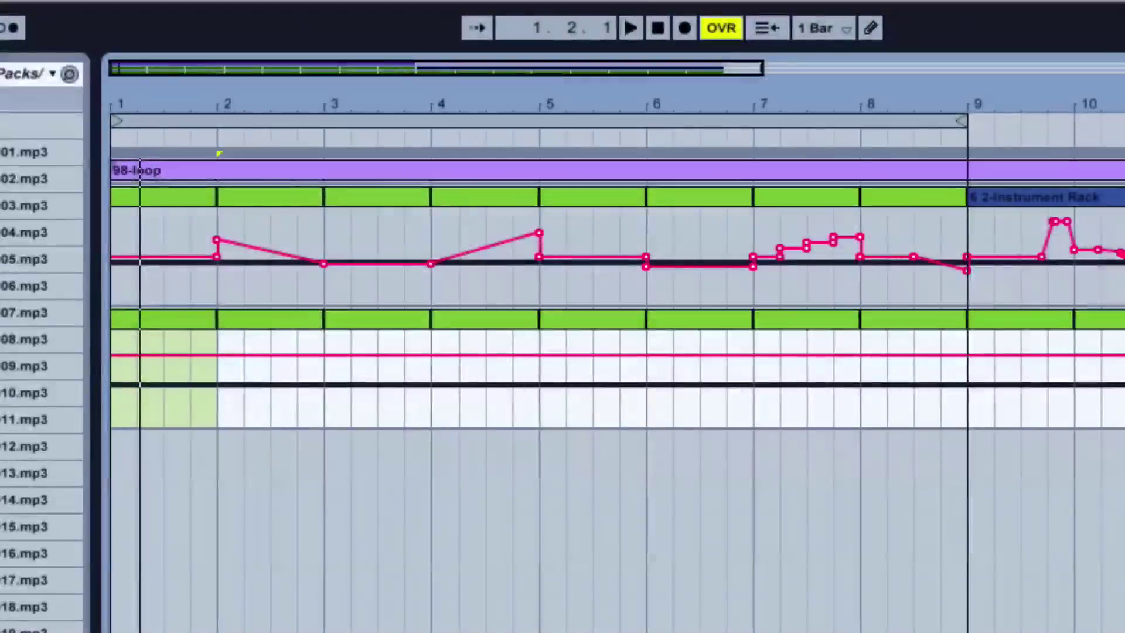
key(Delete)
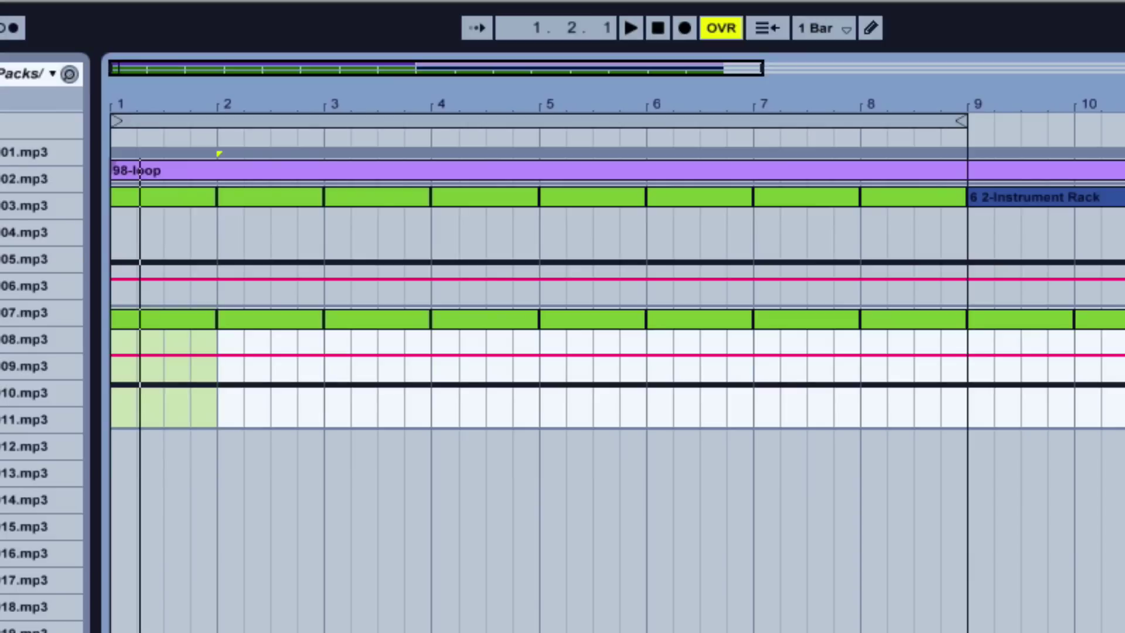
key(ctrl+z)
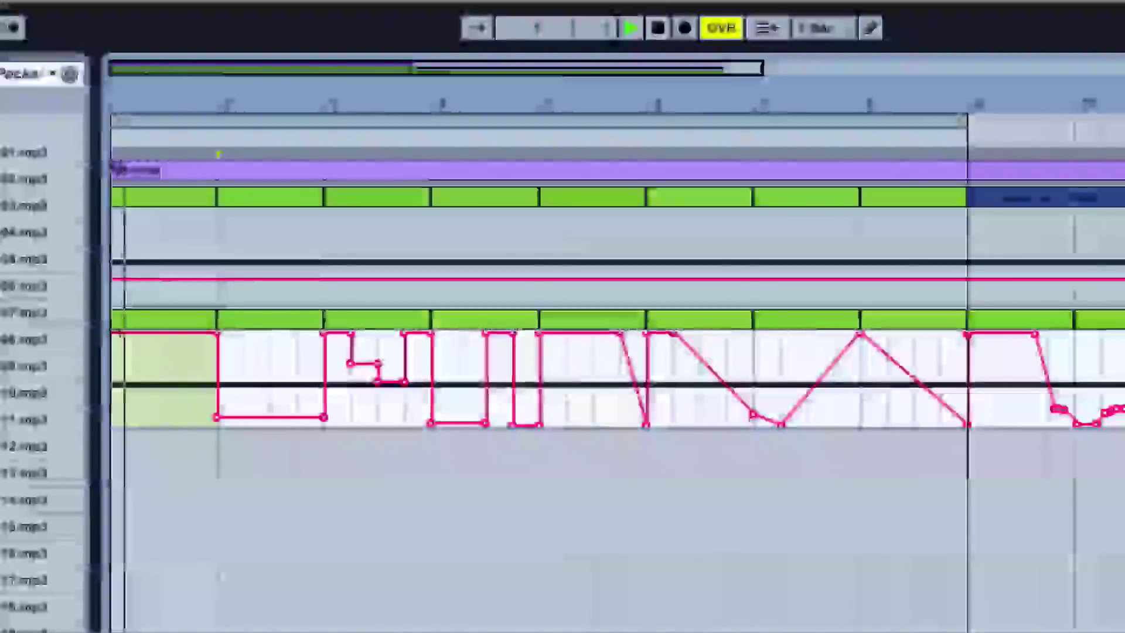
key(space)
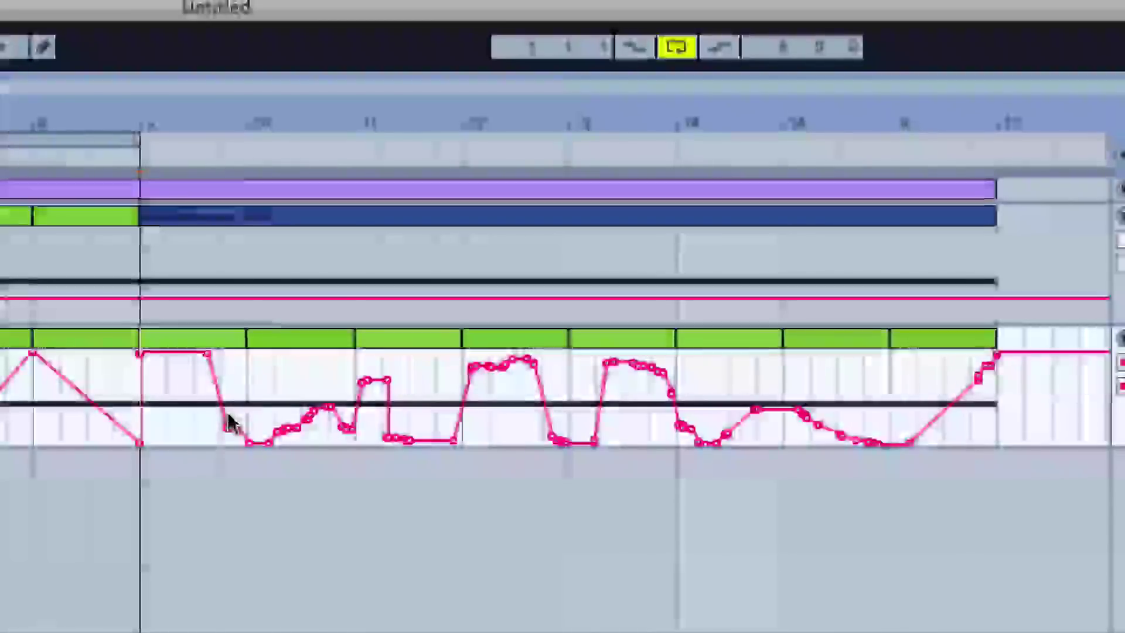
key(space)
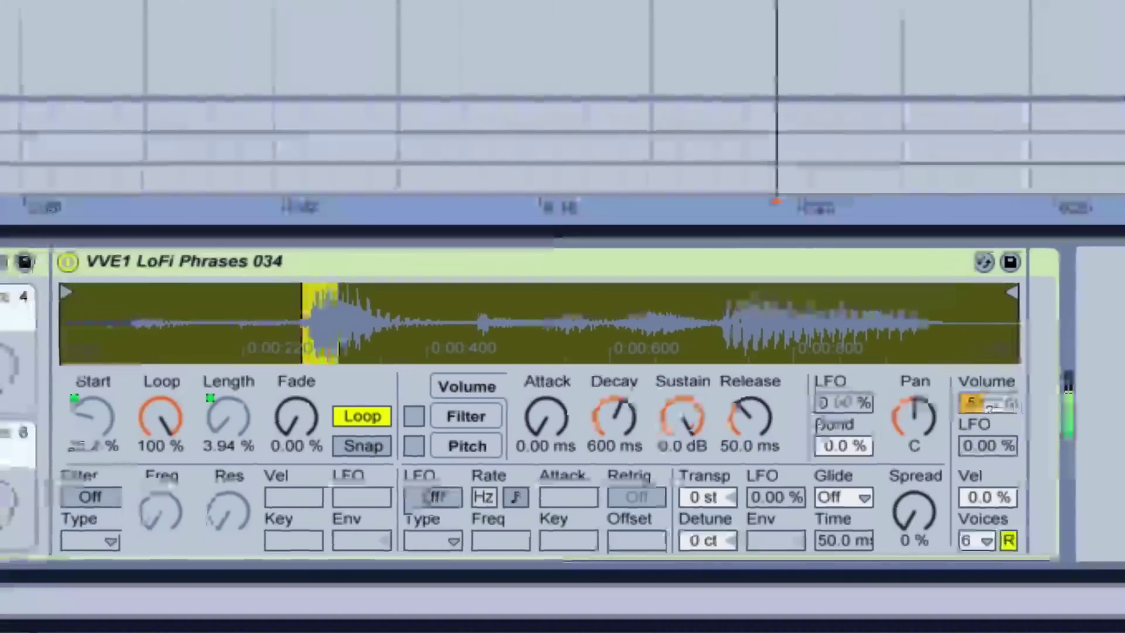
Step: In the VVE1 LoFi Phrases 034 sampler, lengthen the sample and move its Start to about two thirds of the waveform
drag(228, 416, 228, 334)
drag(92, 416, 92, 378)
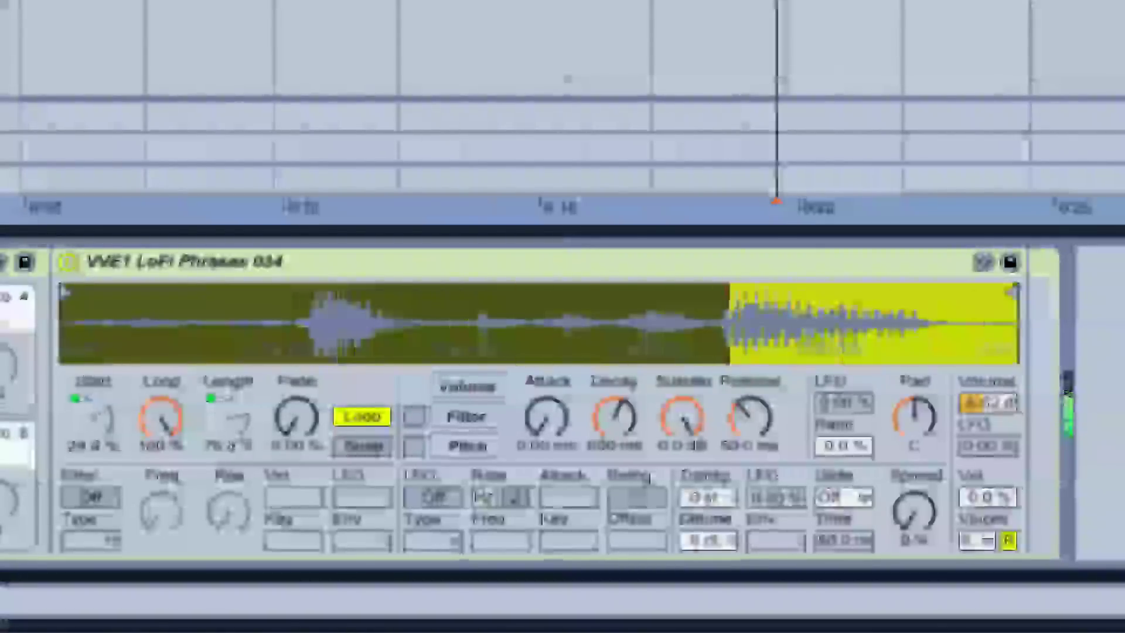
mouse_move(228, 416)
mouse_down()
mouse_move(228, 469)
mouse_move(228, 410)
mouse_up()
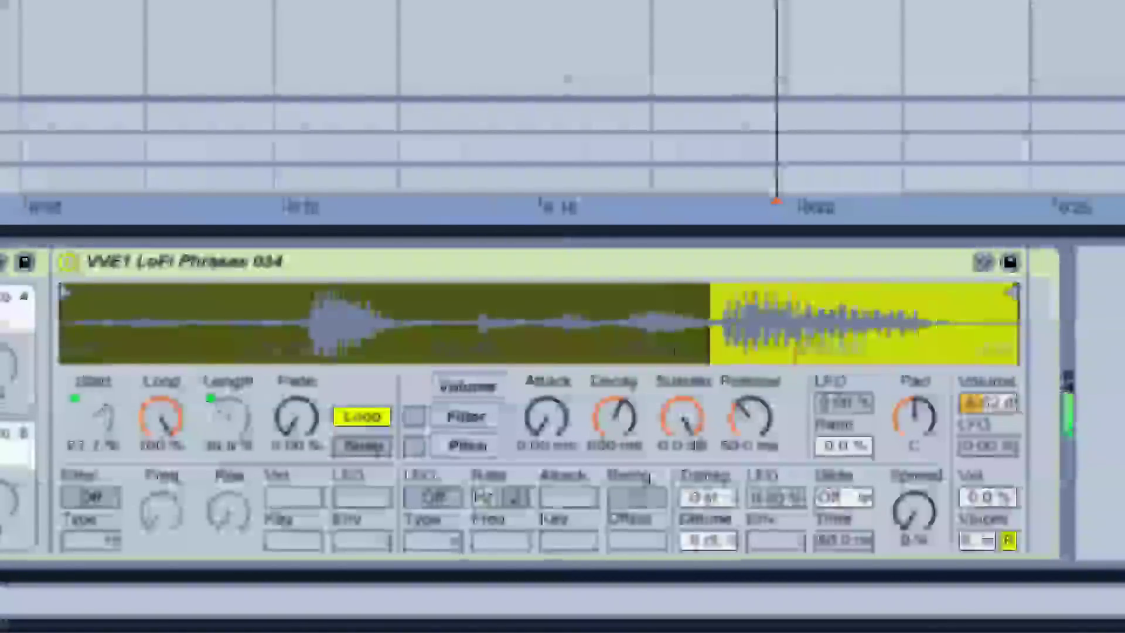